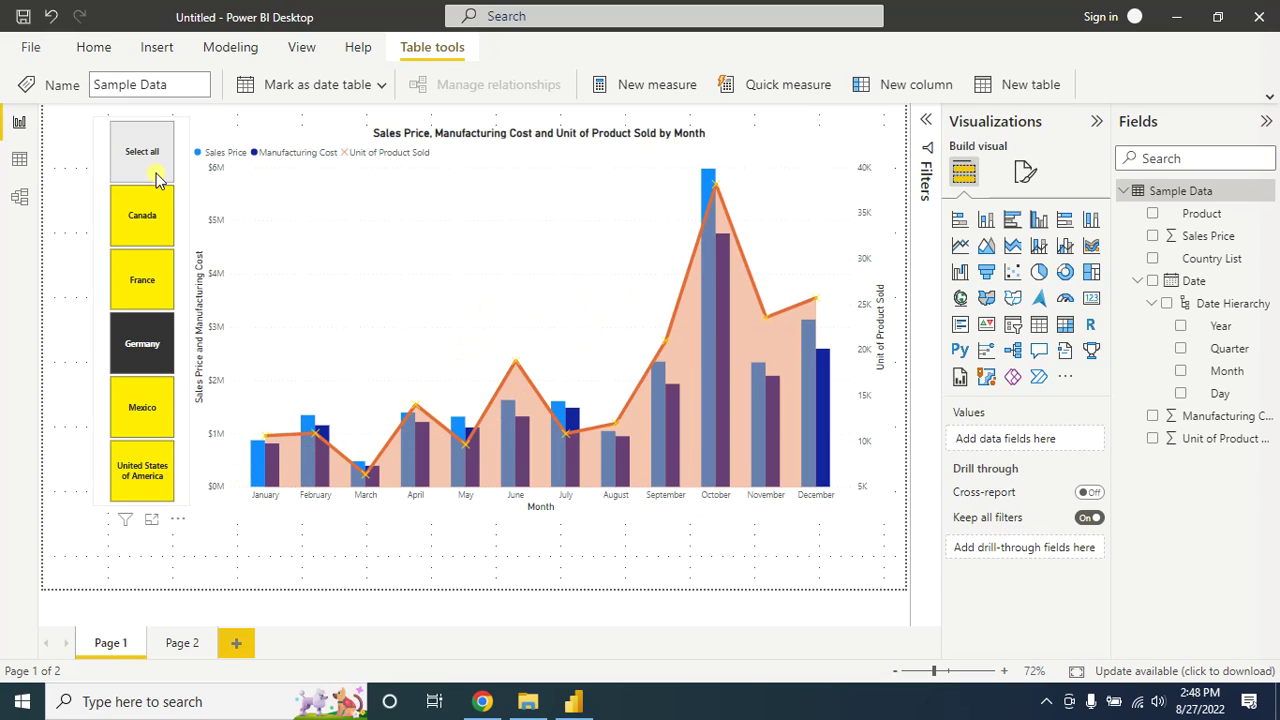
Step: Deselect the current visual and move to the blank Page 2 tab
{"action": "left_click", "coordinate": [86, 190]}
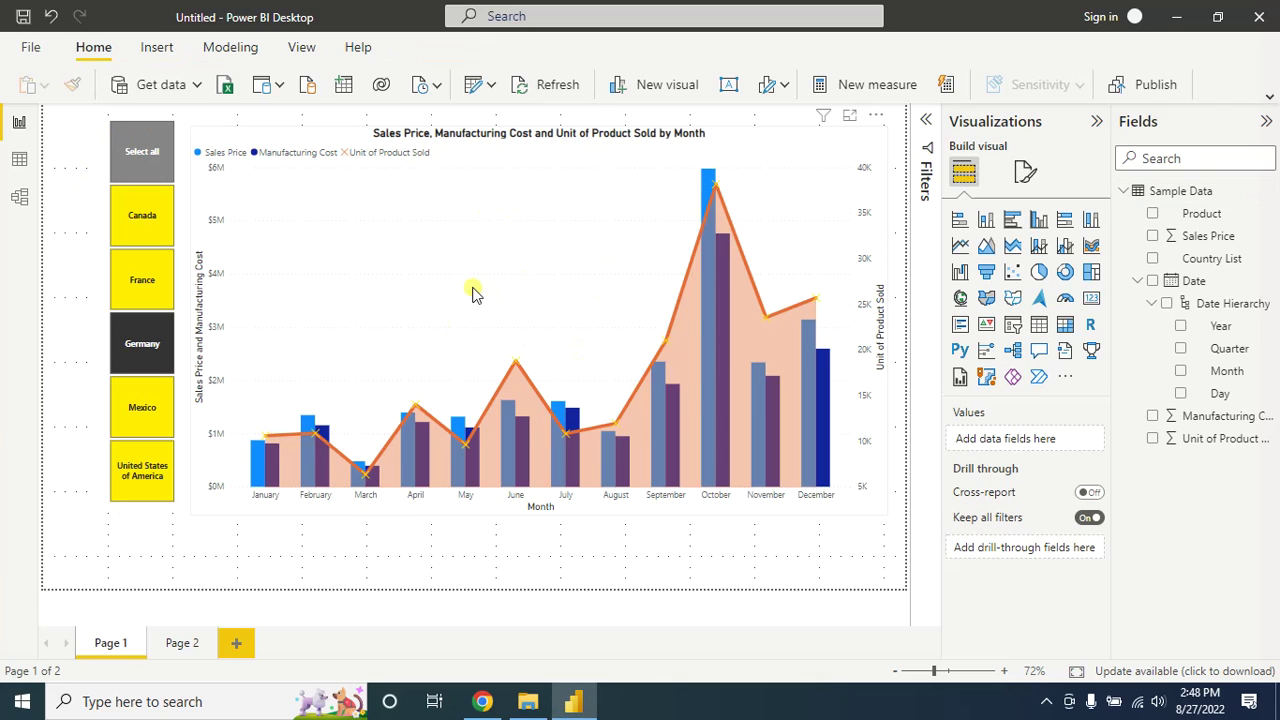
{"action": "left_click", "coordinate": [183, 645]}
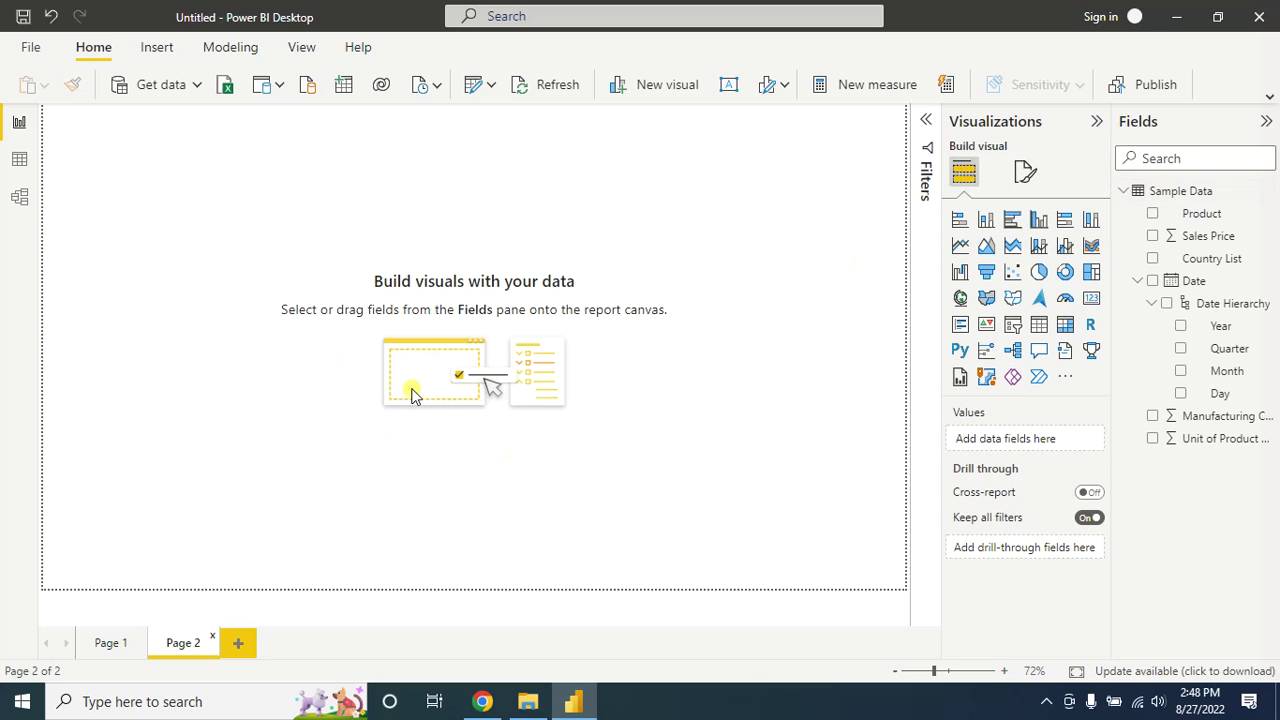
{"action": "left_click", "coordinate": [19, 159]}
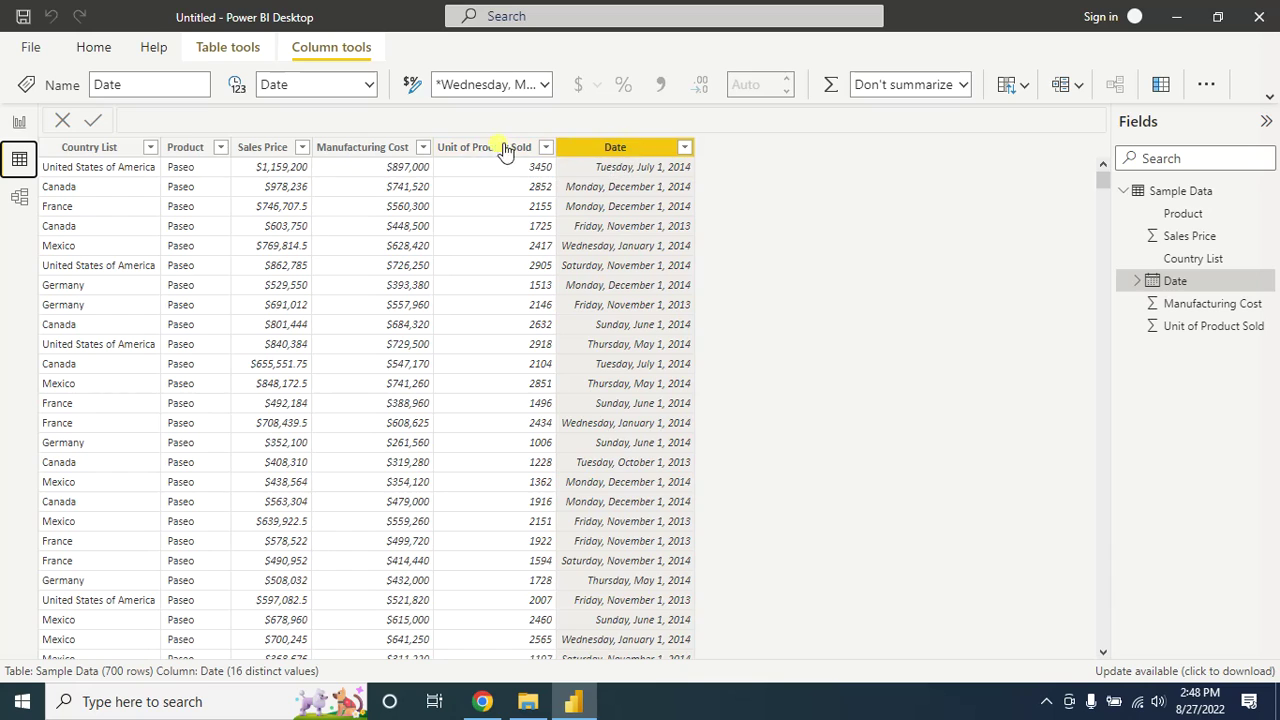
{"action": "left_click", "coordinate": [20, 123]}
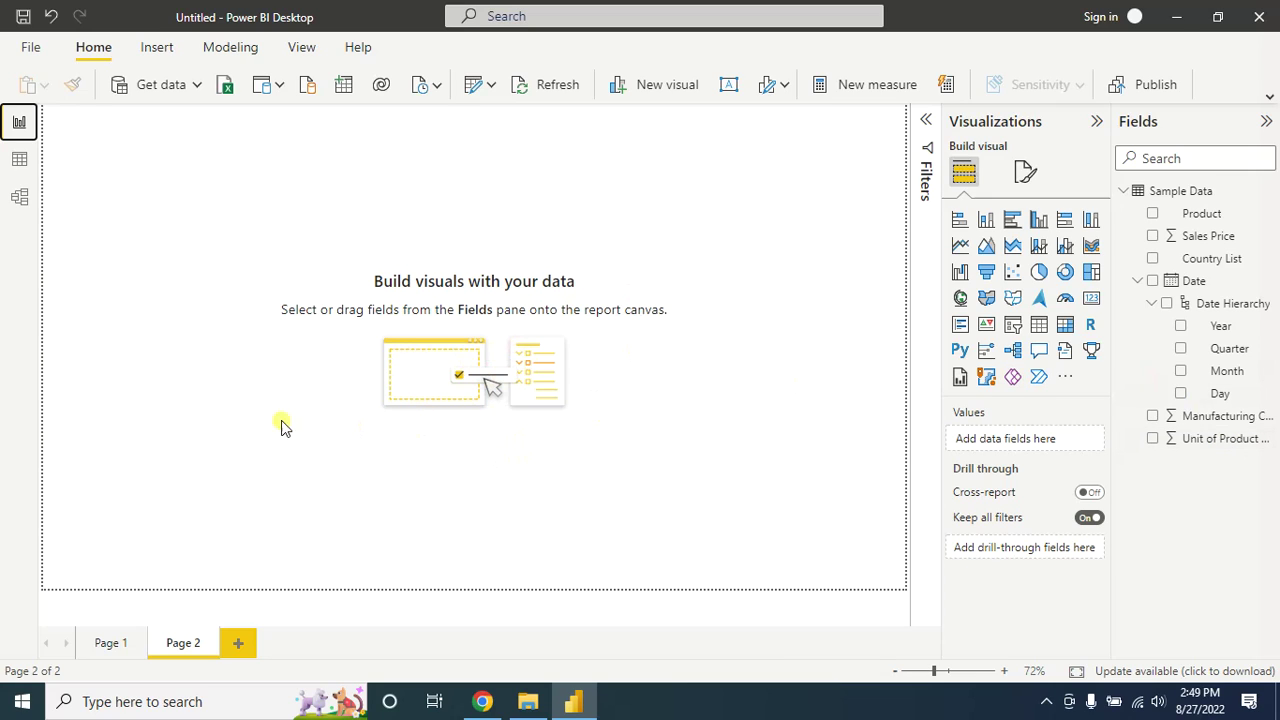
Step: Insert a Line and clustered column chart and size it across the top of Page 2
{"action": "left_click", "coordinate": [1065, 252]}
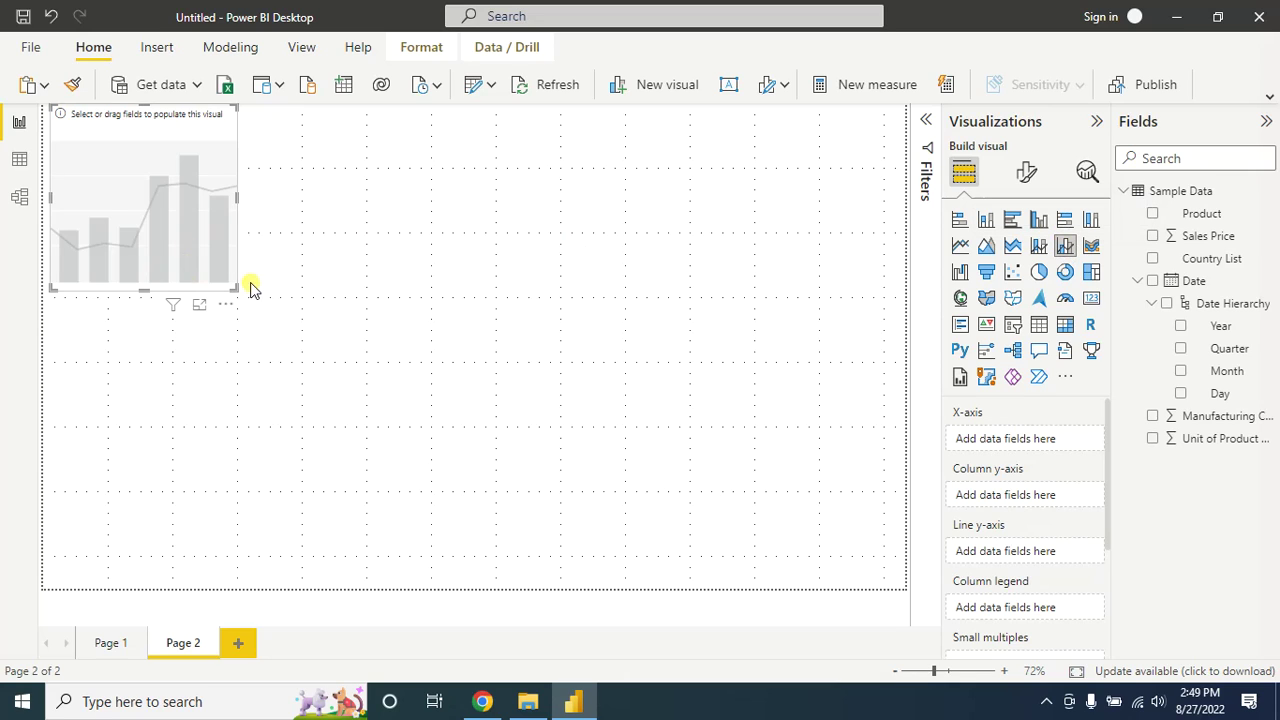
{"action": "left_click_drag", "start_coordinate": [237, 290], "coordinate": [866, 524]}
{"action": "left_click_drag", "start_coordinate": [589, 214], "coordinate": [585, 200]}
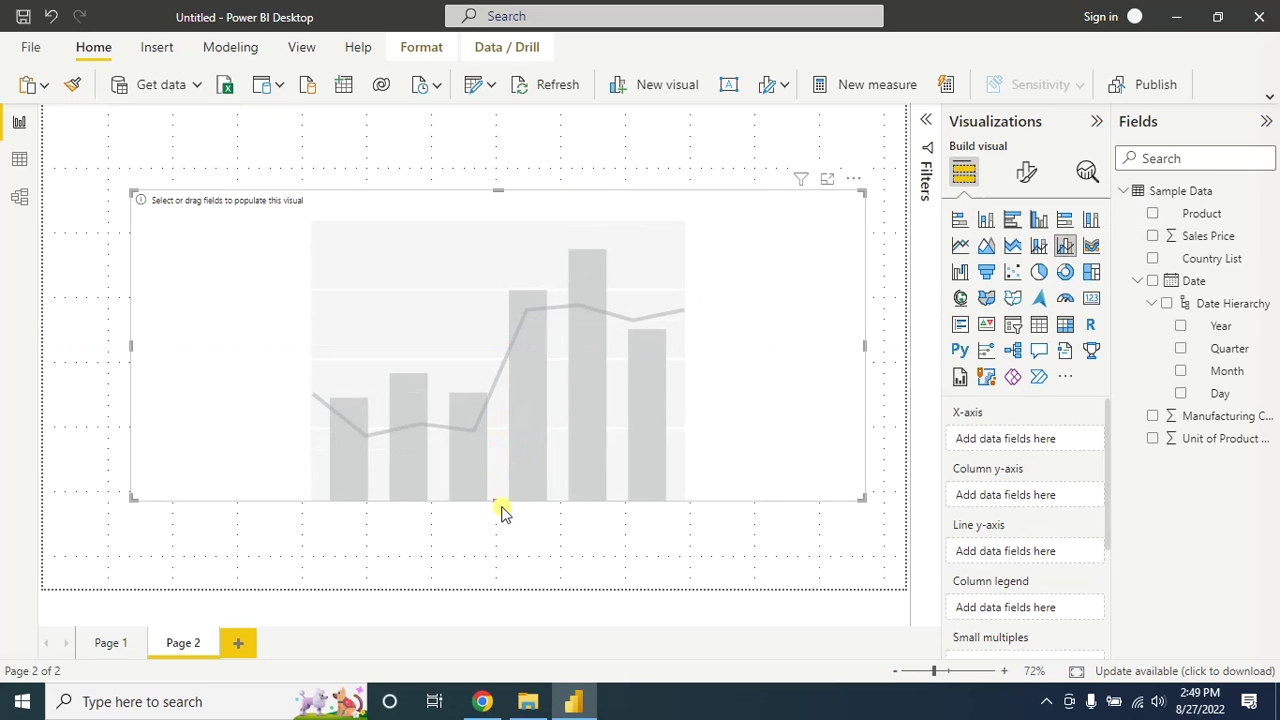
{"action": "left_click_drag", "start_coordinate": [497, 500], "coordinate": [500, 525]}
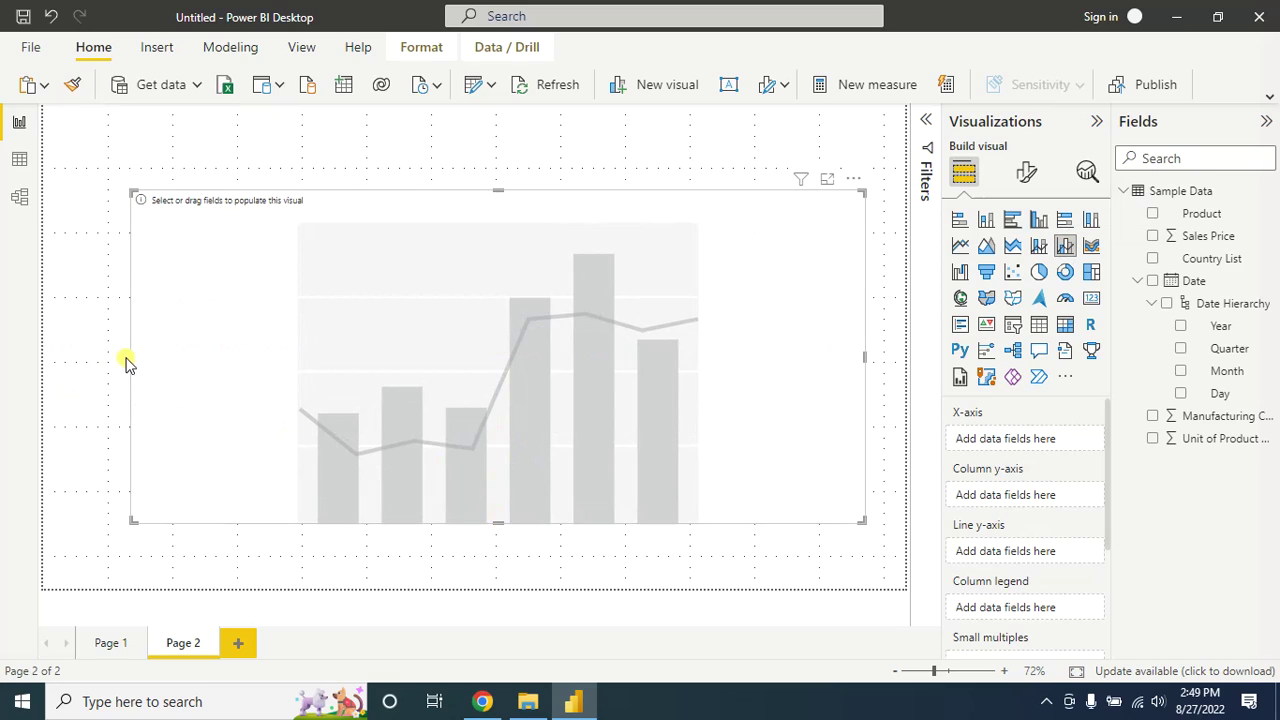
{"action": "left_click_drag", "start_coordinate": [131, 356], "coordinate": [206, 360]}
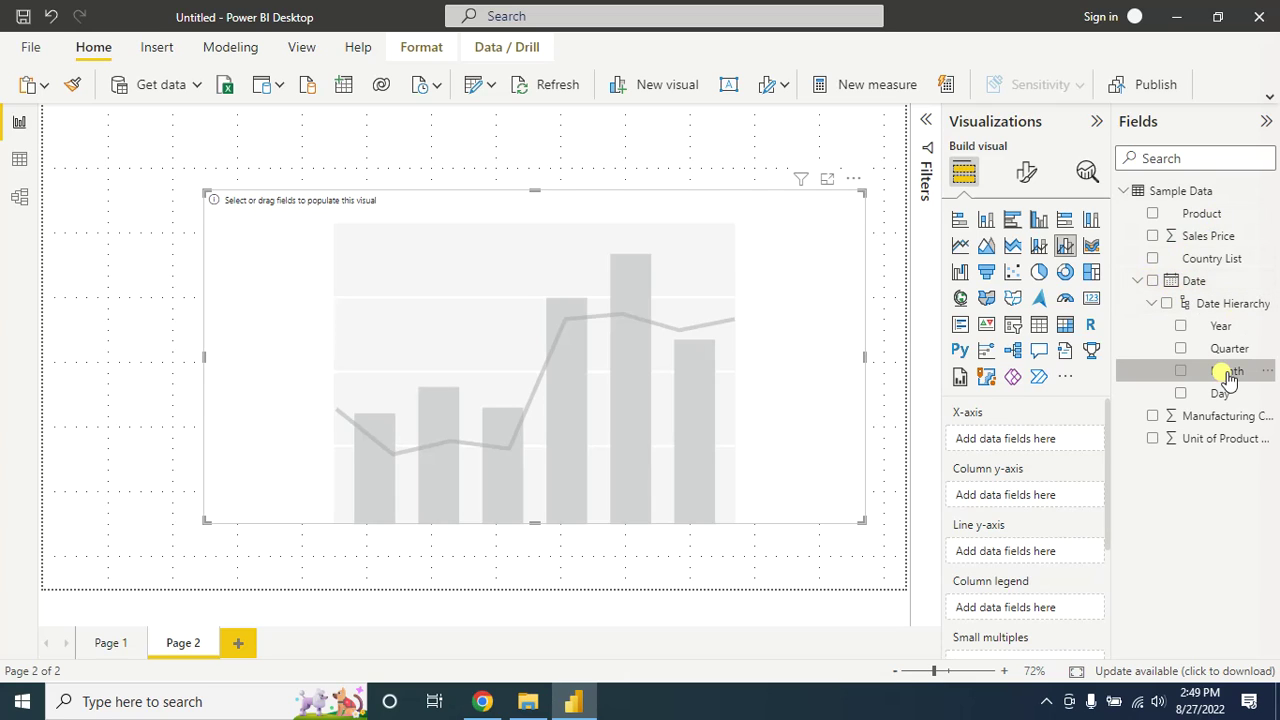
Step: Put Month on the X-axis, Sales Price and Manufacturing Cost as columns, and Unit of Product Sold as the line
{"action": "left_click_drag", "start_coordinate": [1226, 372], "coordinate": [1056, 441]}
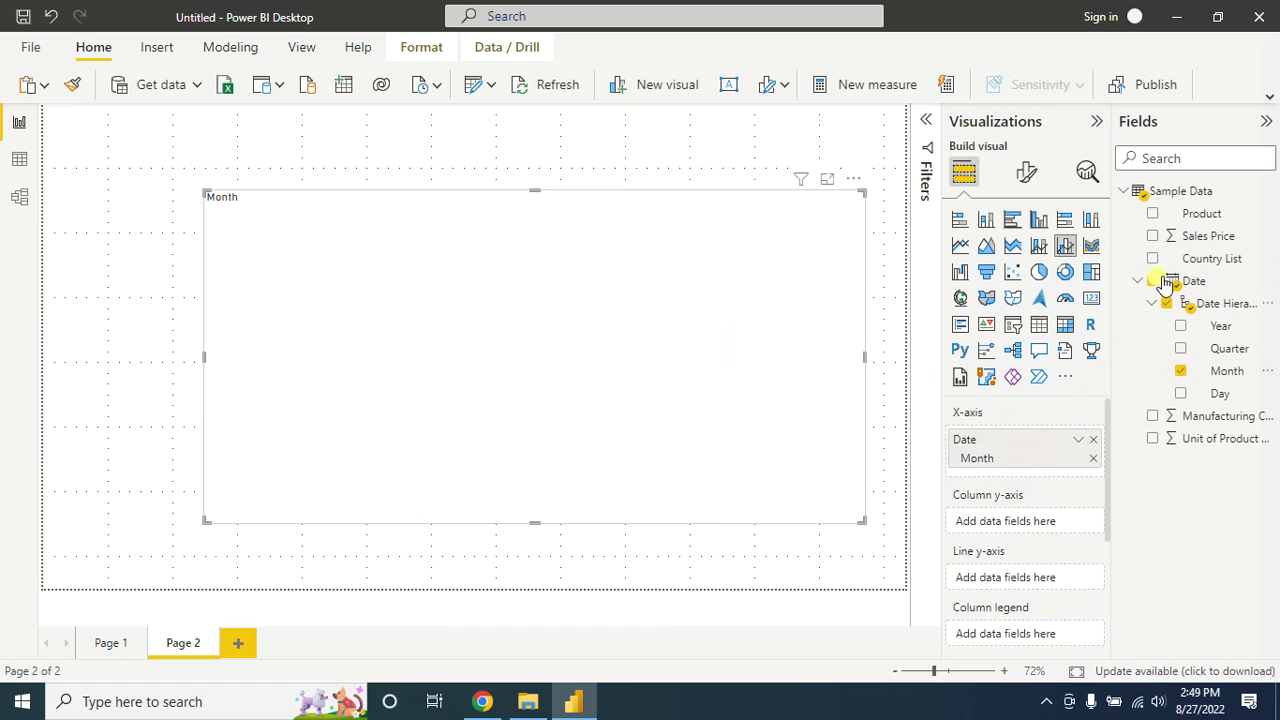
{"action": "left_click_drag", "start_coordinate": [1205, 237], "coordinate": [1040, 523]}
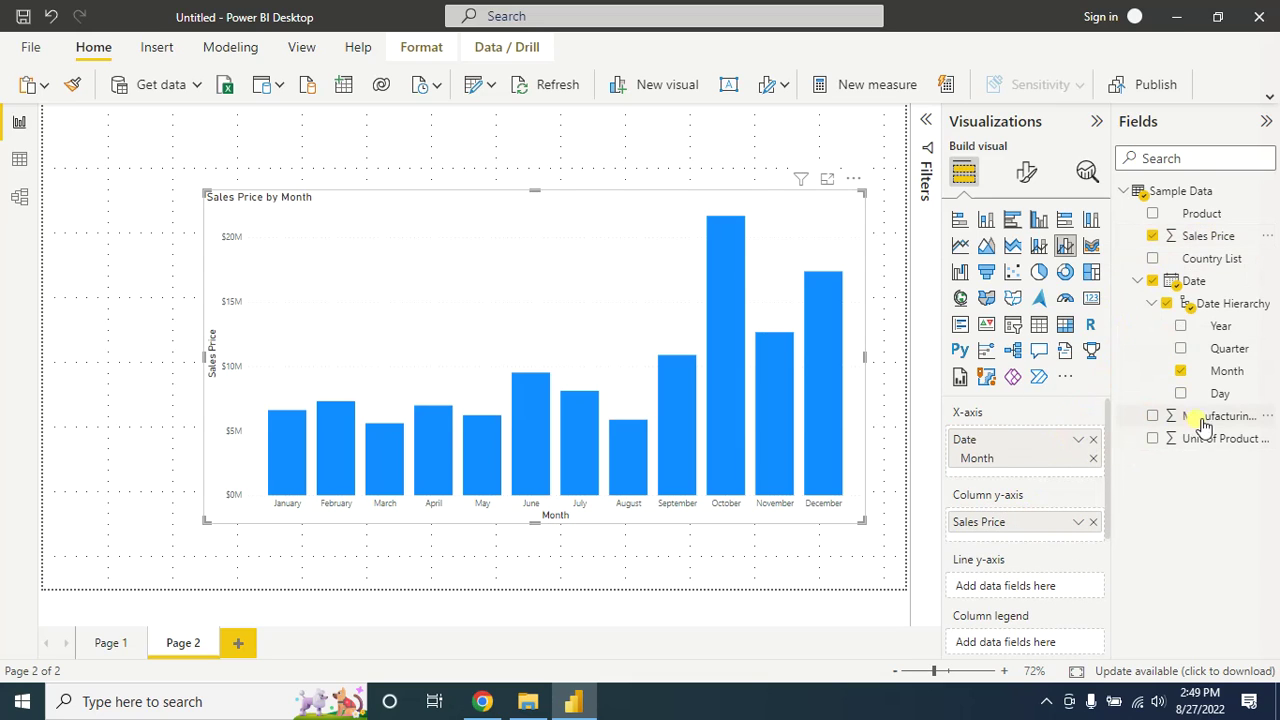
{"action": "left_click_drag", "start_coordinate": [1210, 420], "coordinate": [1043, 529]}
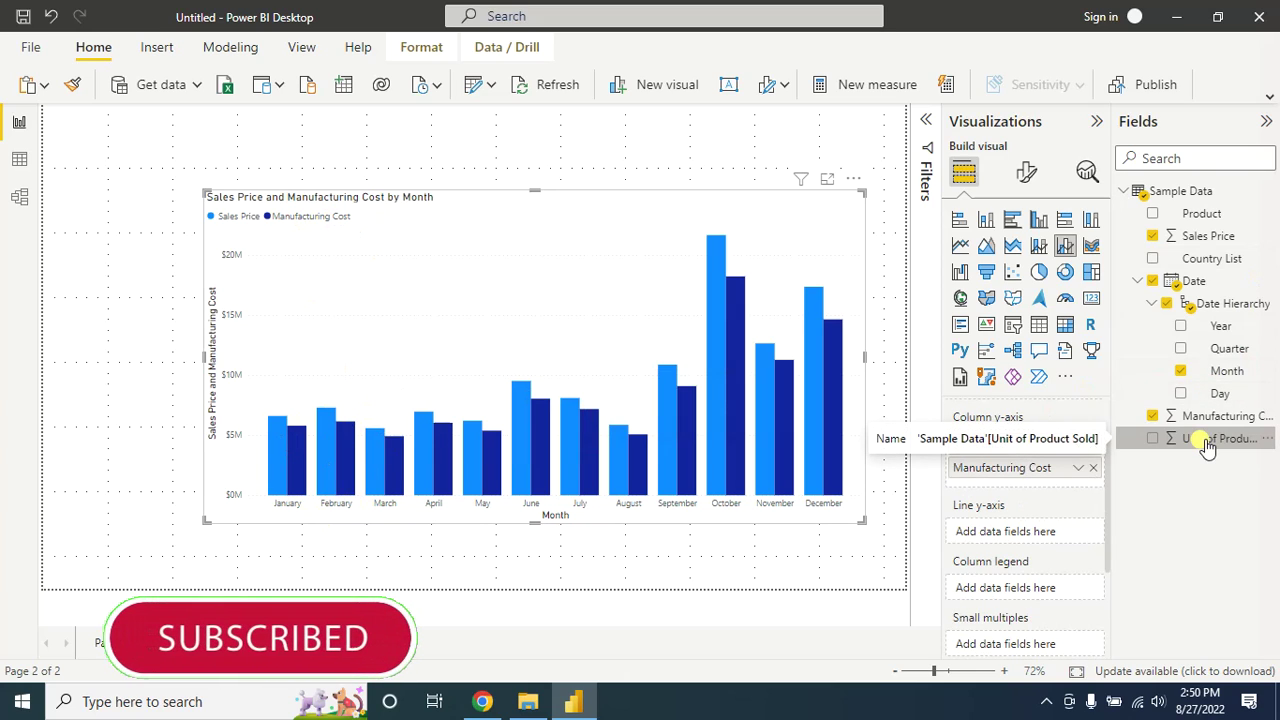
{"action": "left_click_drag", "start_coordinate": [1208, 447], "coordinate": [1035, 531]}
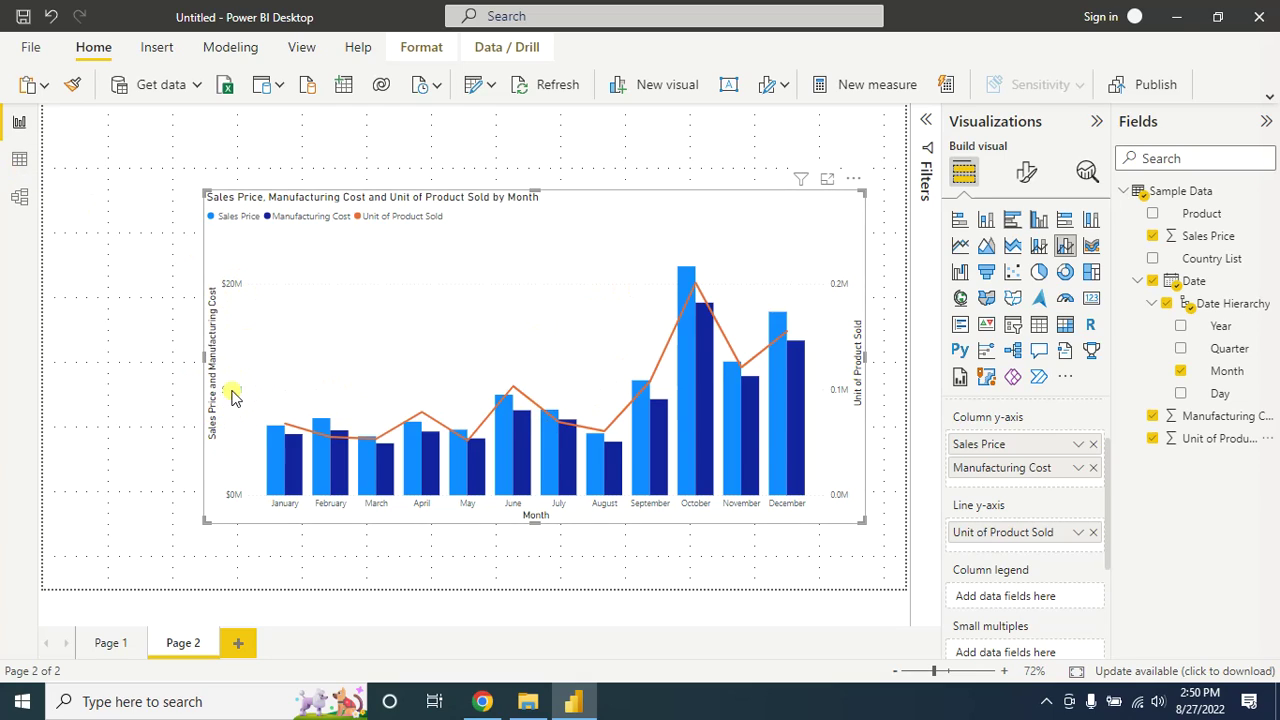
Step: Check the data table, then turn on the chart's secondary y-axis
{"action": "left_click", "coordinate": [19, 159]}
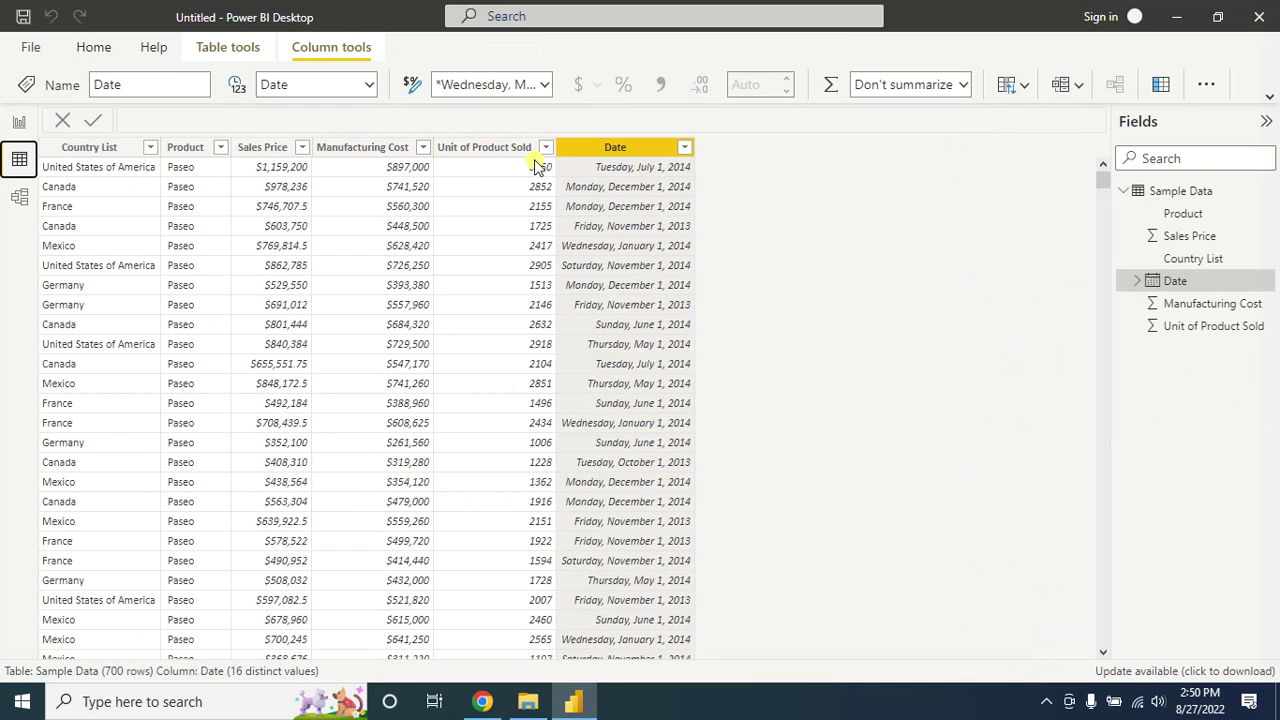
{"action": "left_click", "coordinate": [19, 121]}
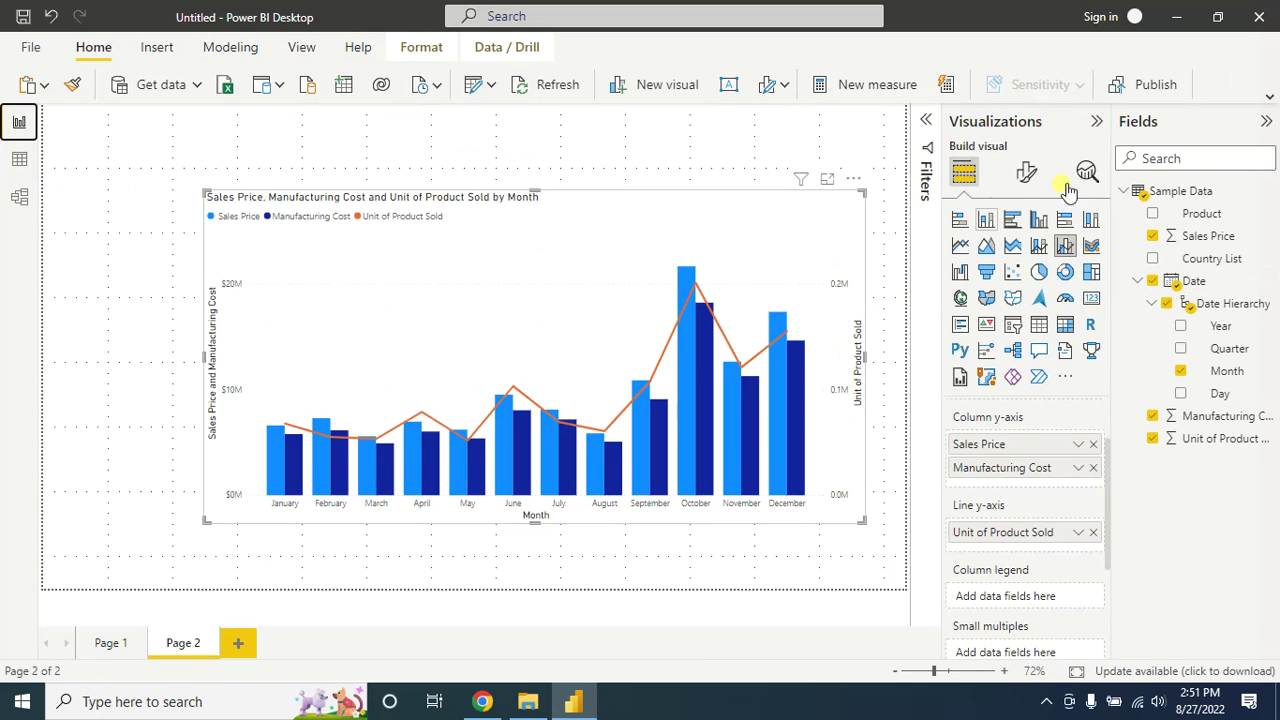
{"action": "left_click", "coordinate": [1025, 176]}
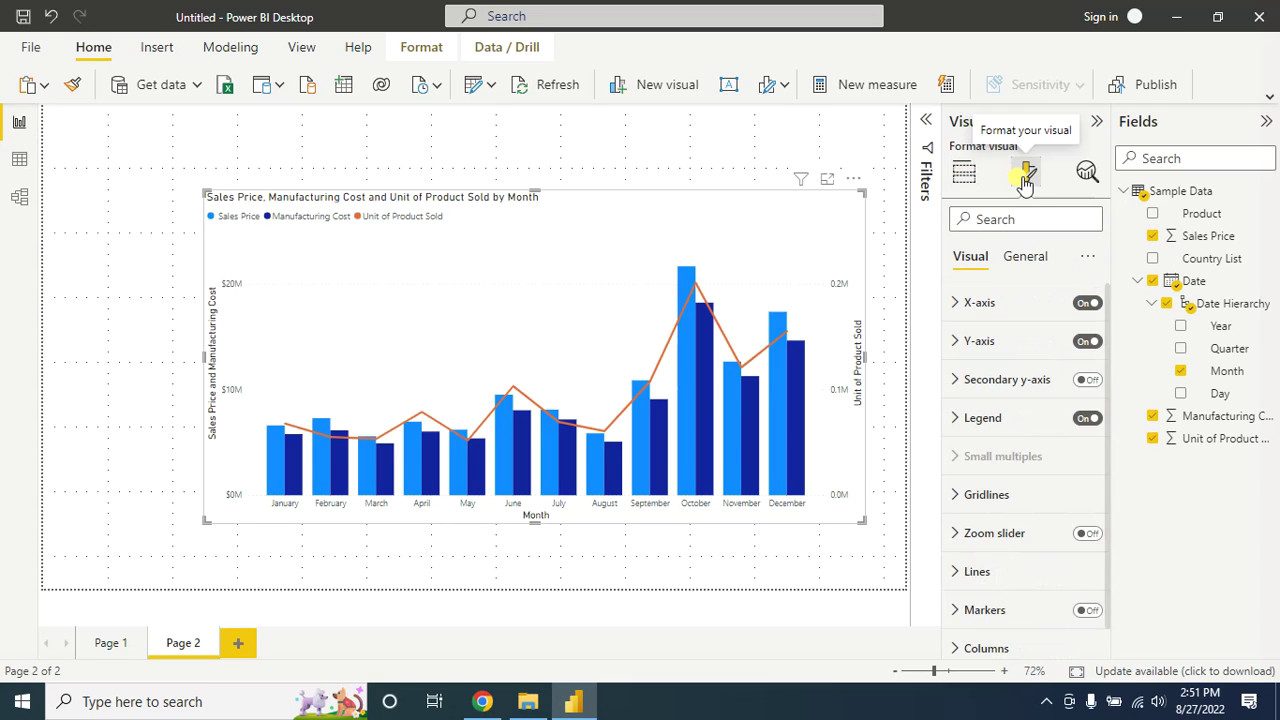
{"action": "left_click", "coordinate": [955, 384]}
{"action": "left_click", "coordinate": [1088, 379]}
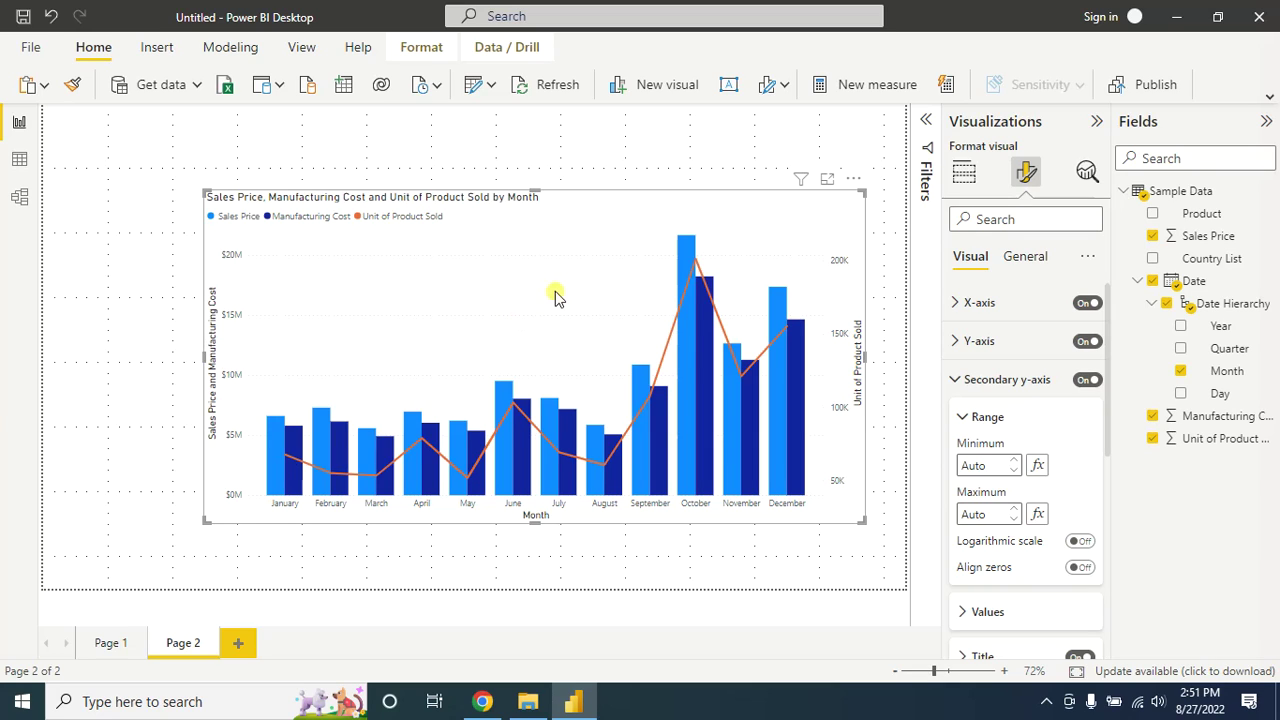
Step: Nudge the combo chart slightly up and to the left
{"action": "left_click_drag", "start_coordinate": [558, 355], "coordinate": [542, 343]}
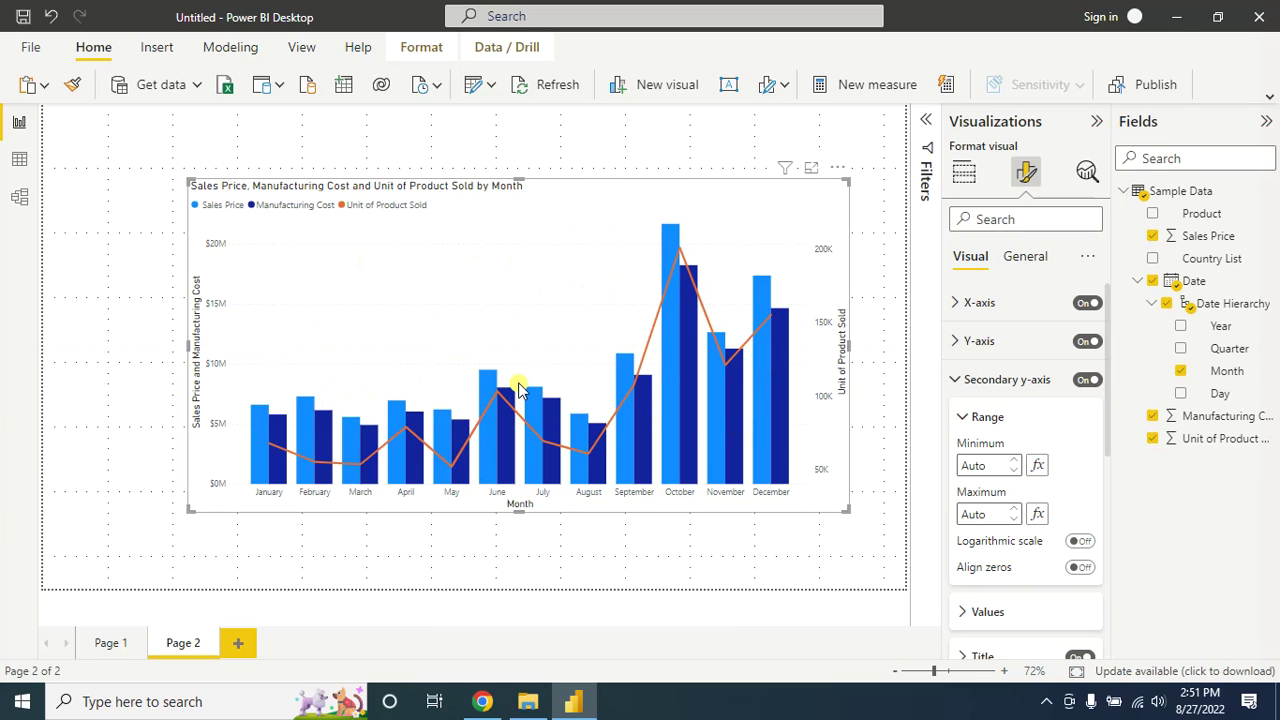
{"action": "left_click_drag", "start_coordinate": [518, 388], "coordinate": [523, 380]}
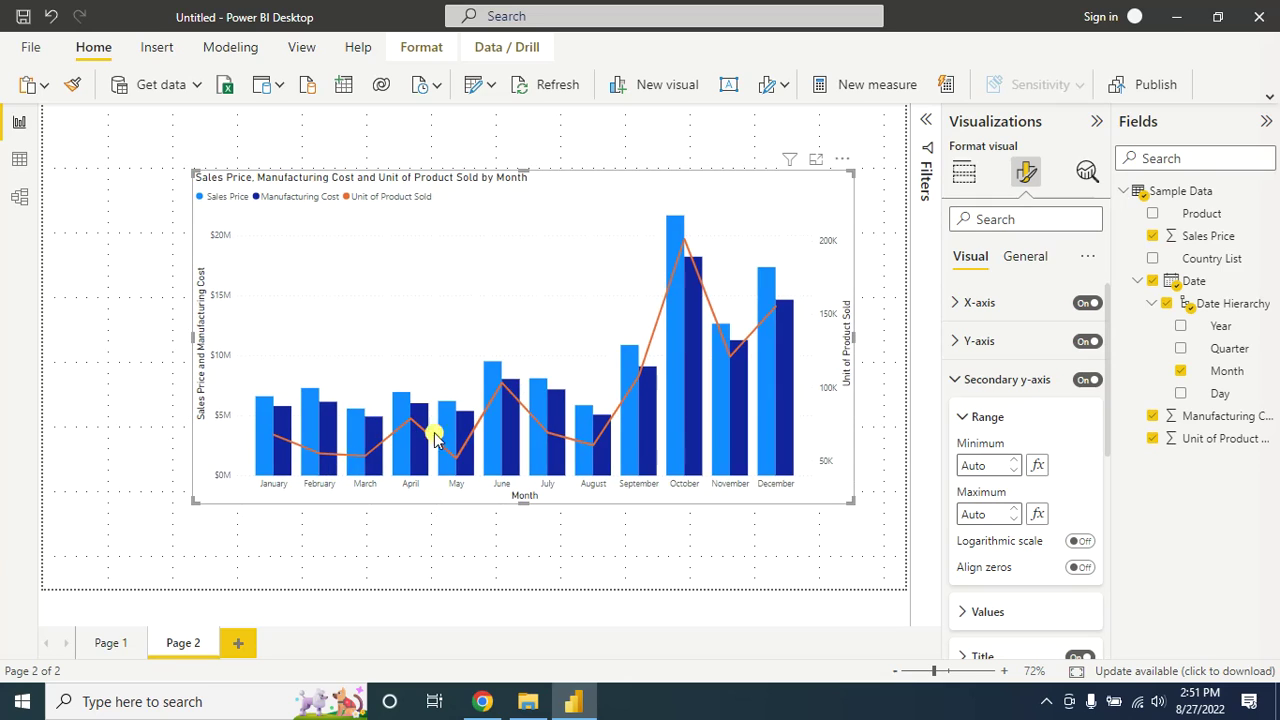
{"action": "left_click", "coordinate": [958, 379]}
{"action": "scroll", "coordinate": [953, 482], "scroll_direction": "down", "scroll_amount": 3}
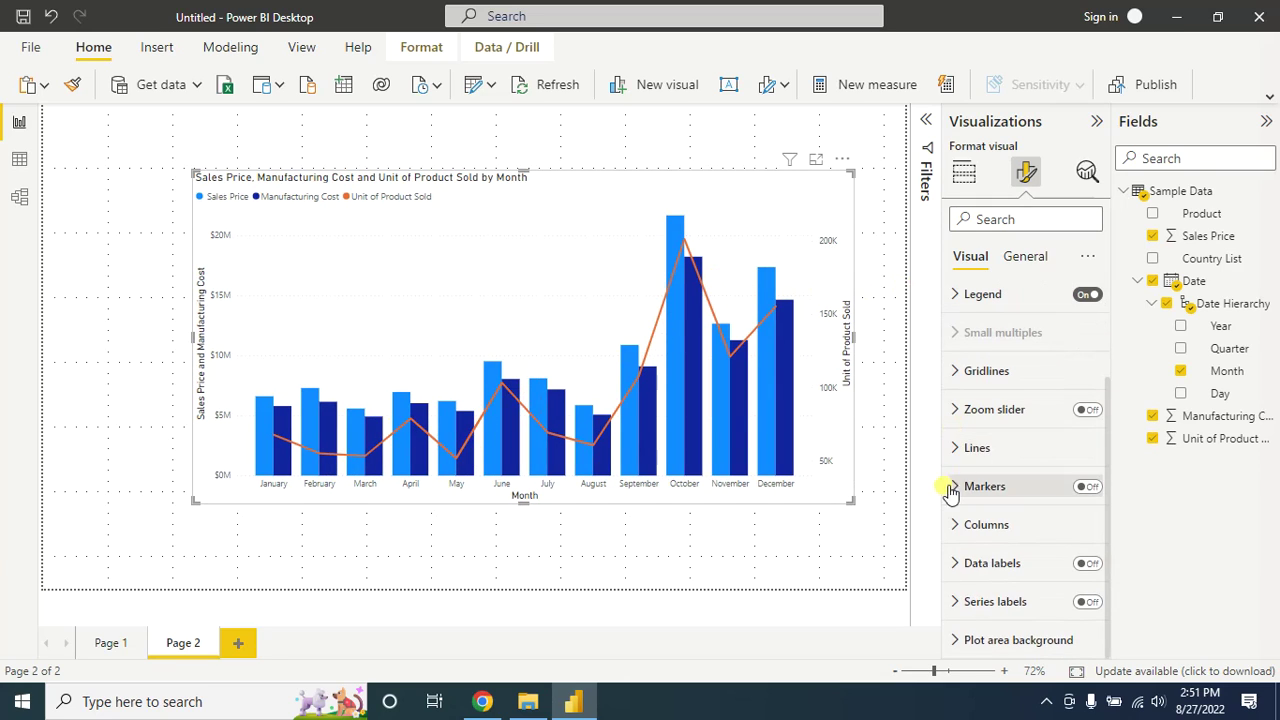
Step: Turn on line markers as yellow X shapes of size 8
{"action": "left_click", "coordinate": [1085, 488]}
{"action": "left_click", "coordinate": [966, 490]}
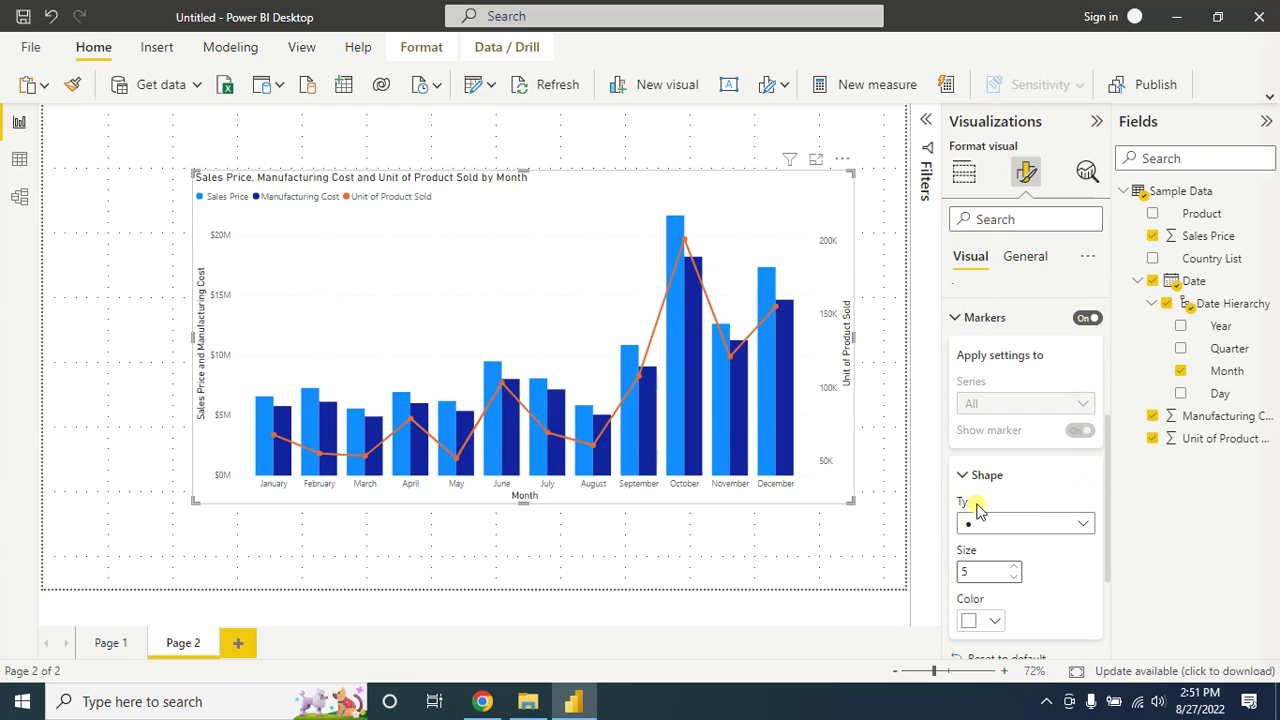
{"action": "left_click", "coordinate": [1082, 525]}
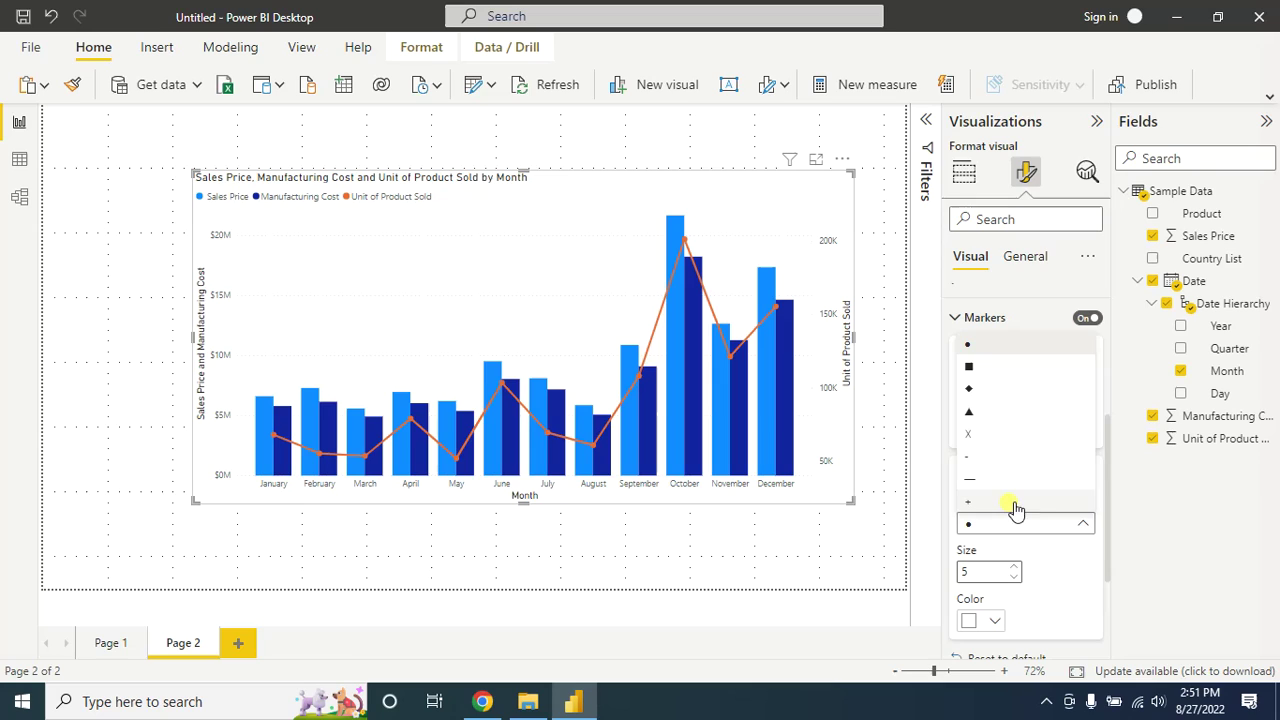
{"action": "left_click", "coordinate": [970, 437]}
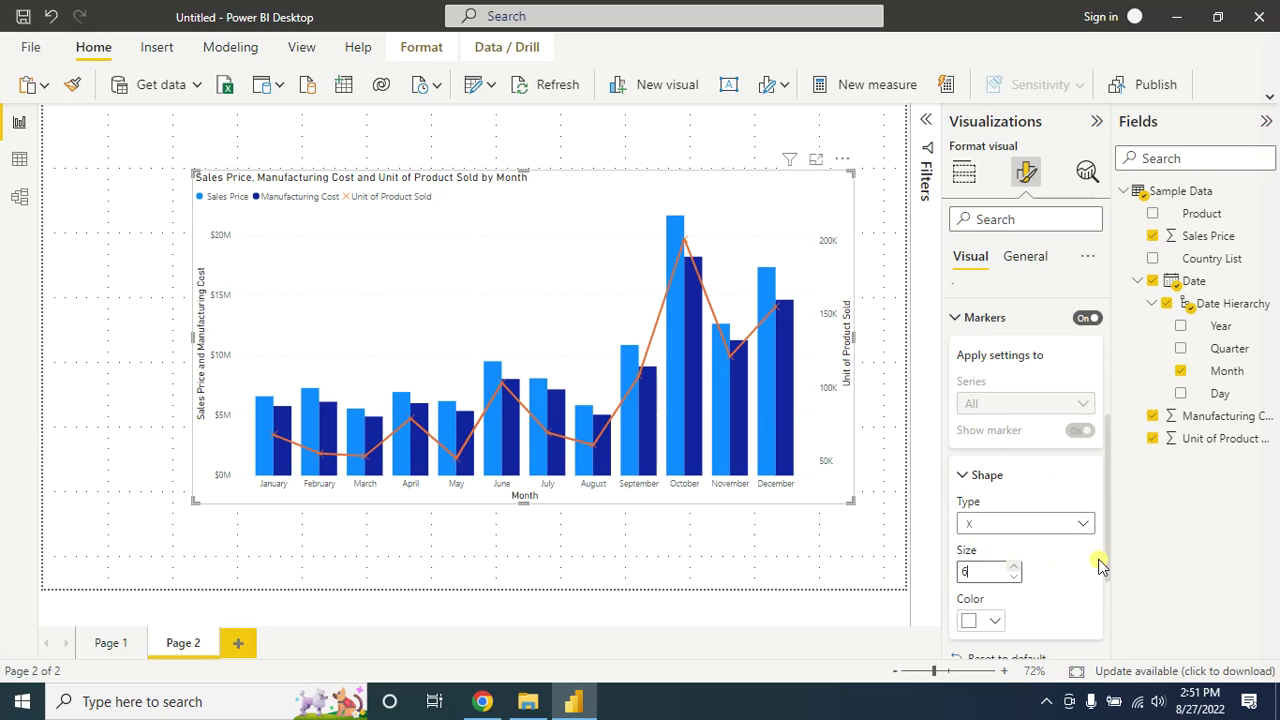
{"action": "scroll", "coordinate": [1040, 540], "scroll_direction": "down", "scroll_amount": 3}
{"action": "left_click", "coordinate": [1000, 451]}
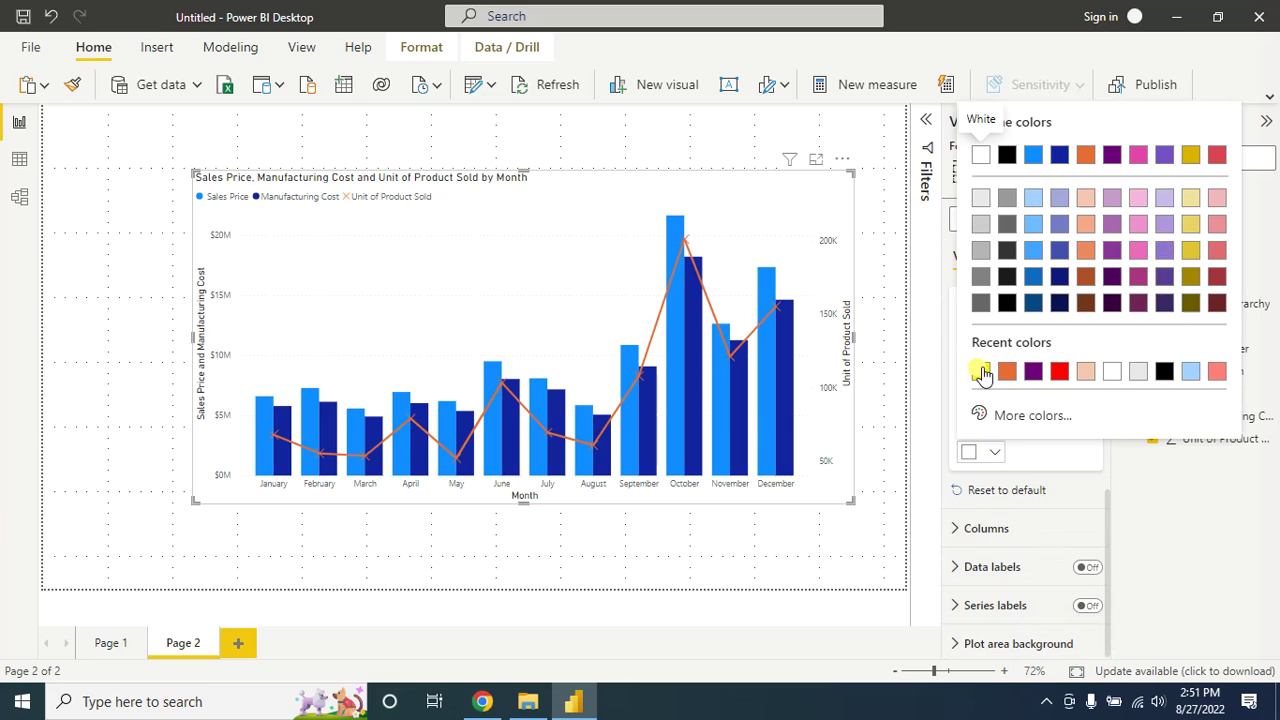
{"action": "left_click", "coordinate": [980, 371]}
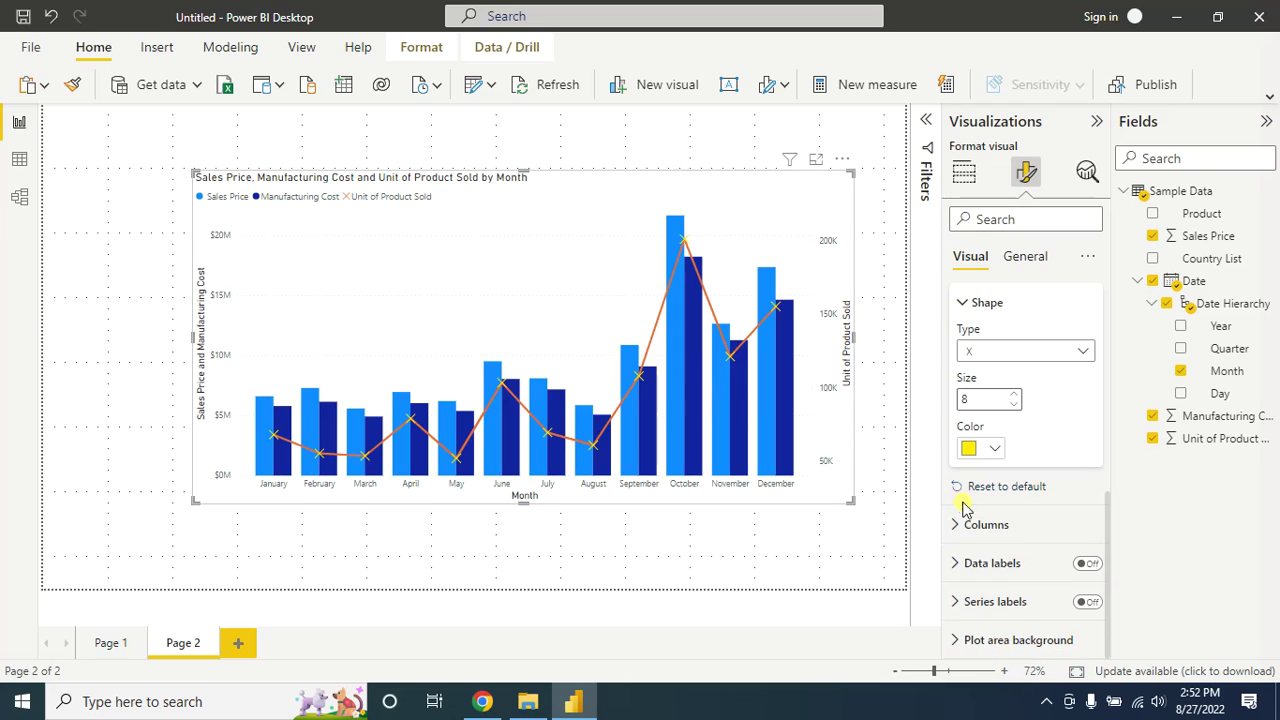
Step: Increase the column inner padding from 20 px to 37 px
{"action": "left_click", "coordinate": [962, 528]}
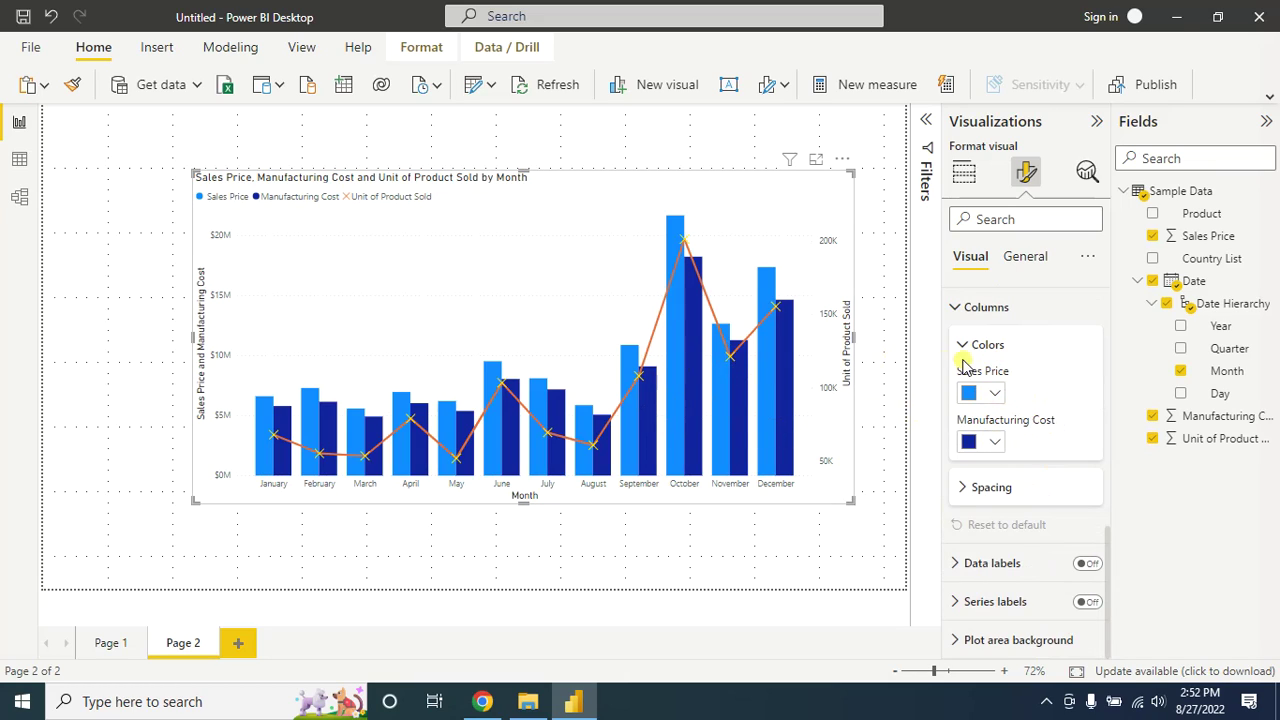
{"action": "left_click", "coordinate": [960, 490]}
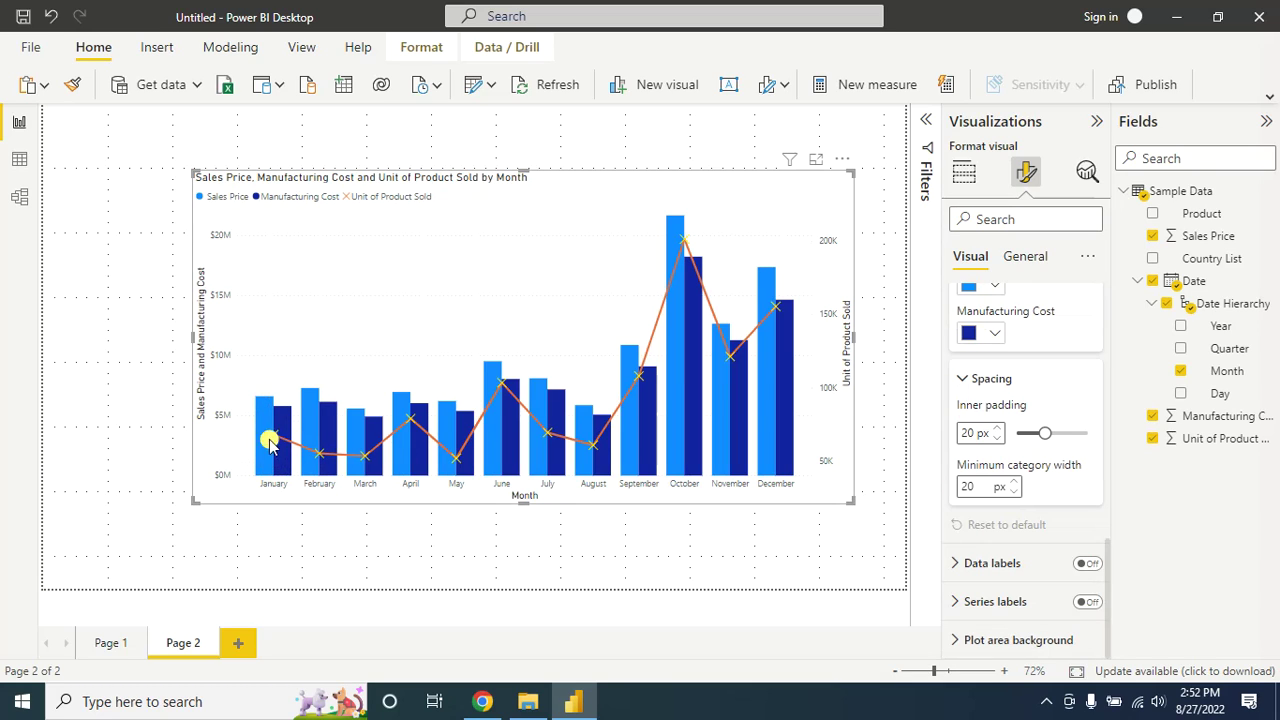
{"action": "left_click_drag", "start_coordinate": [1046, 433], "coordinate": [1068, 434]}
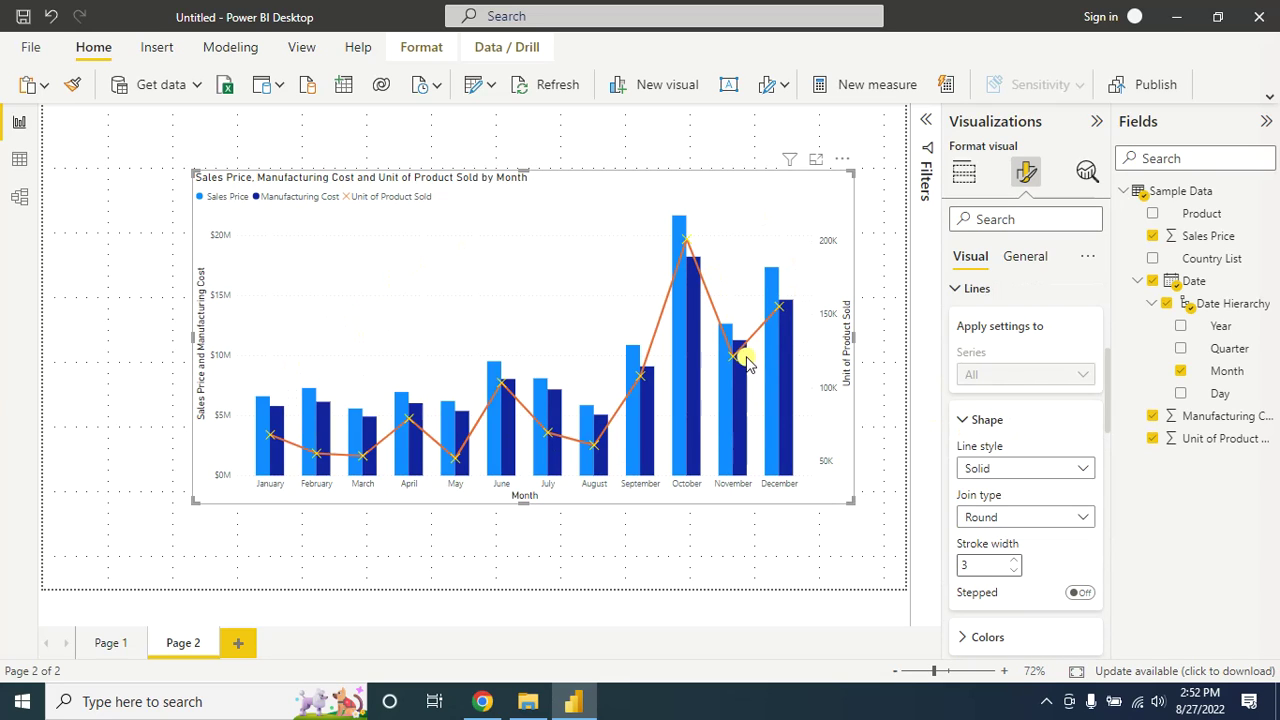
Step: Make the Unit of Product Sold line dashed with stroke width 4, leaving Stepped off
{"action": "left_click", "coordinate": [1081, 470]}
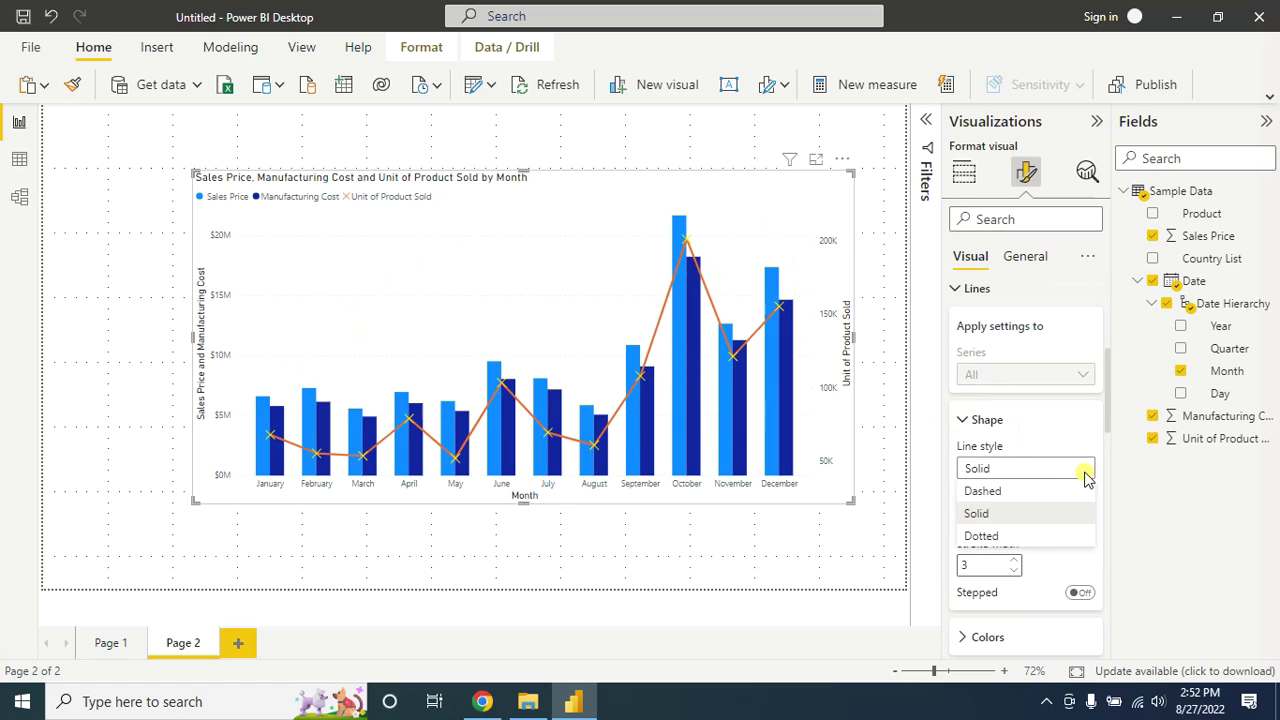
{"action": "left_click", "coordinate": [986, 491]}
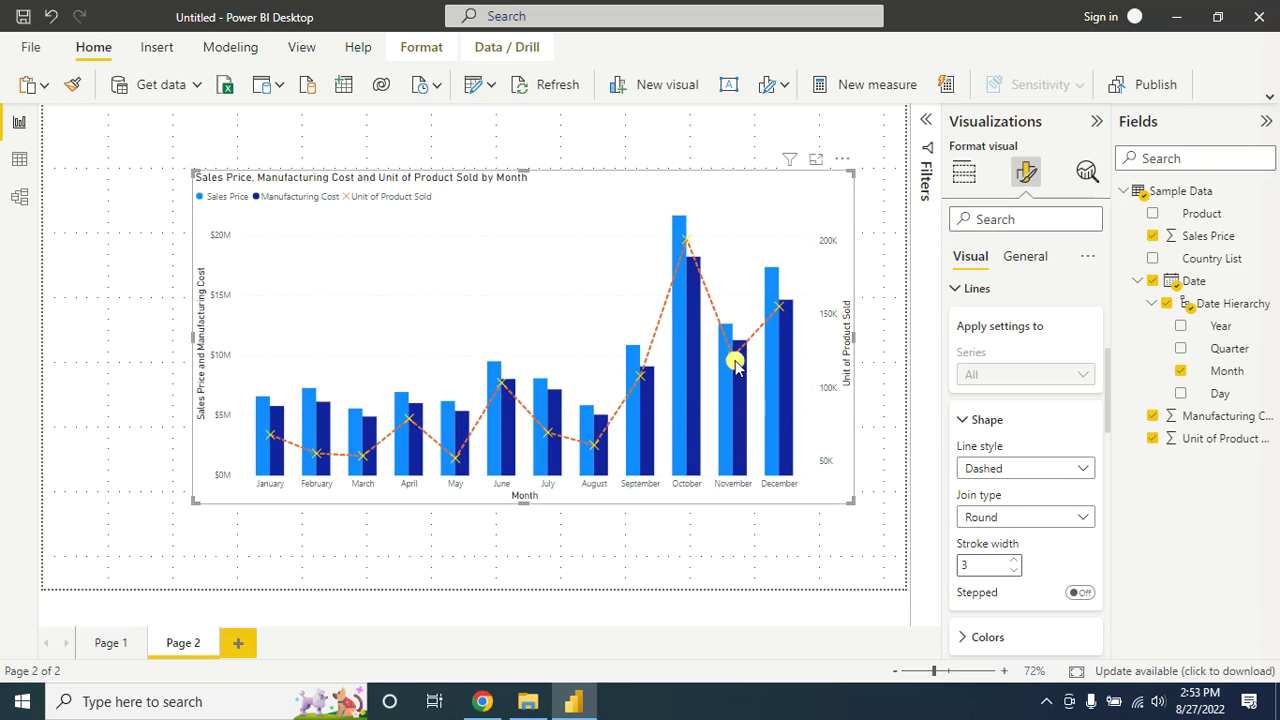
{"action": "left_click", "coordinate": [1015, 561]}
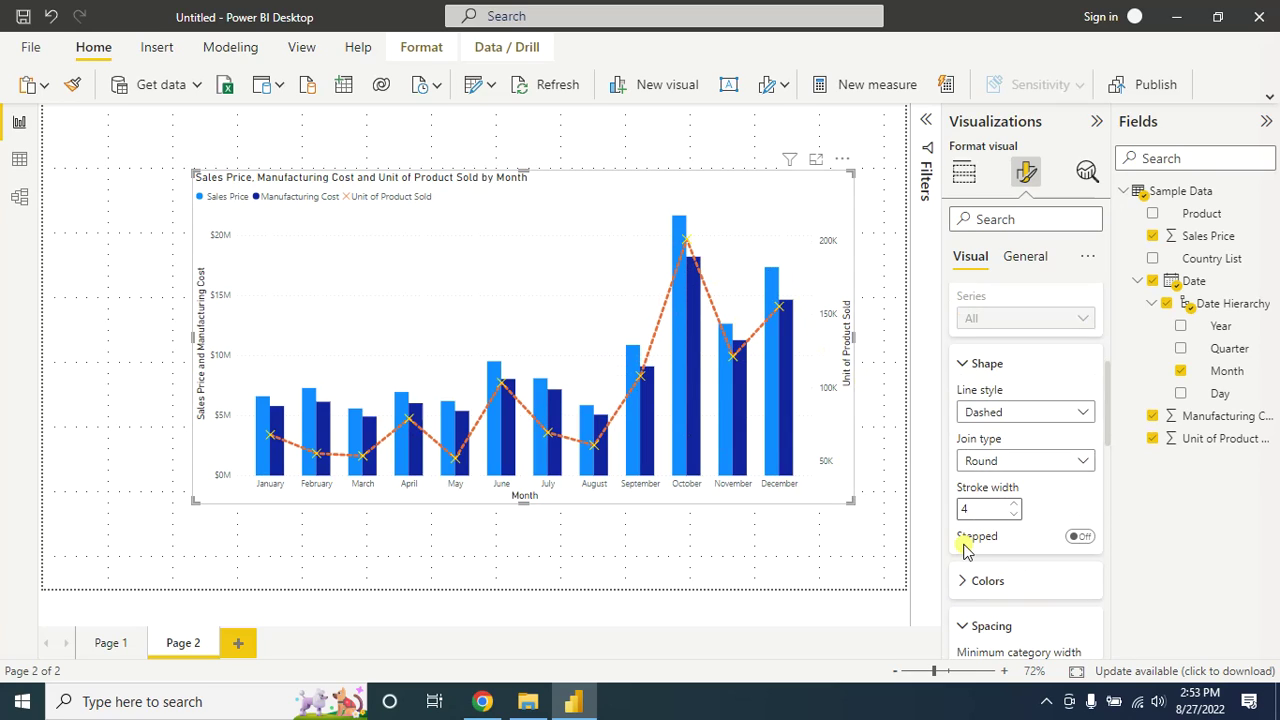
{"action": "left_click", "coordinate": [1080, 540]}
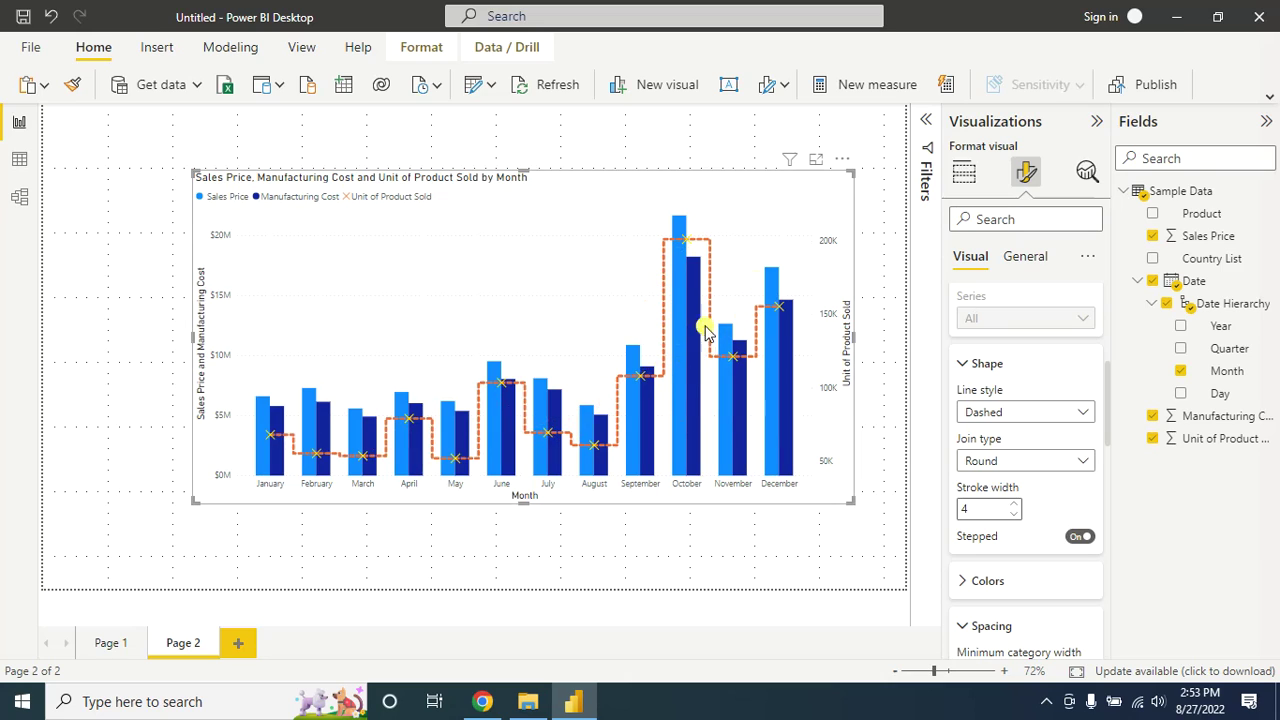
{"action": "left_click", "coordinate": [1078, 540]}
{"action": "scroll", "coordinate": [1060, 520], "scroll_direction": "down", "scroll_amount": 1}
Step: Colour the line red and shade the area beneath it
{"action": "left_click", "coordinate": [962, 468]}
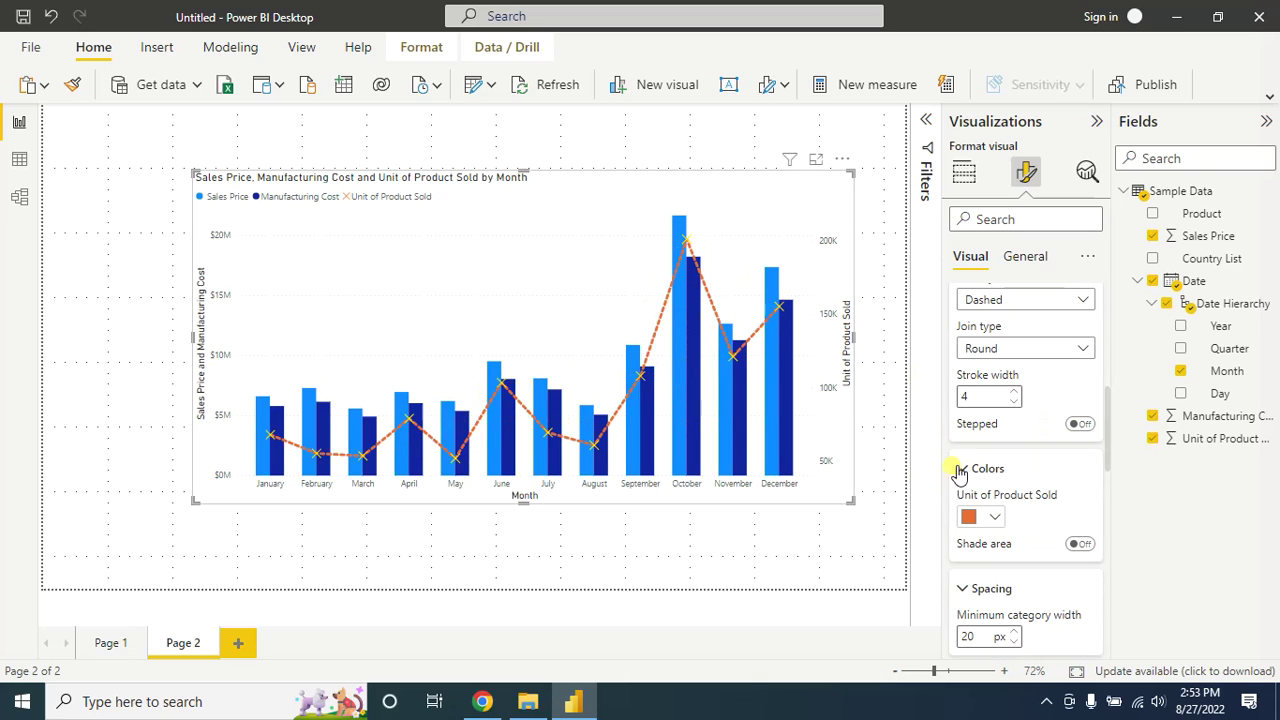
{"action": "left_click", "coordinate": [996, 518]}
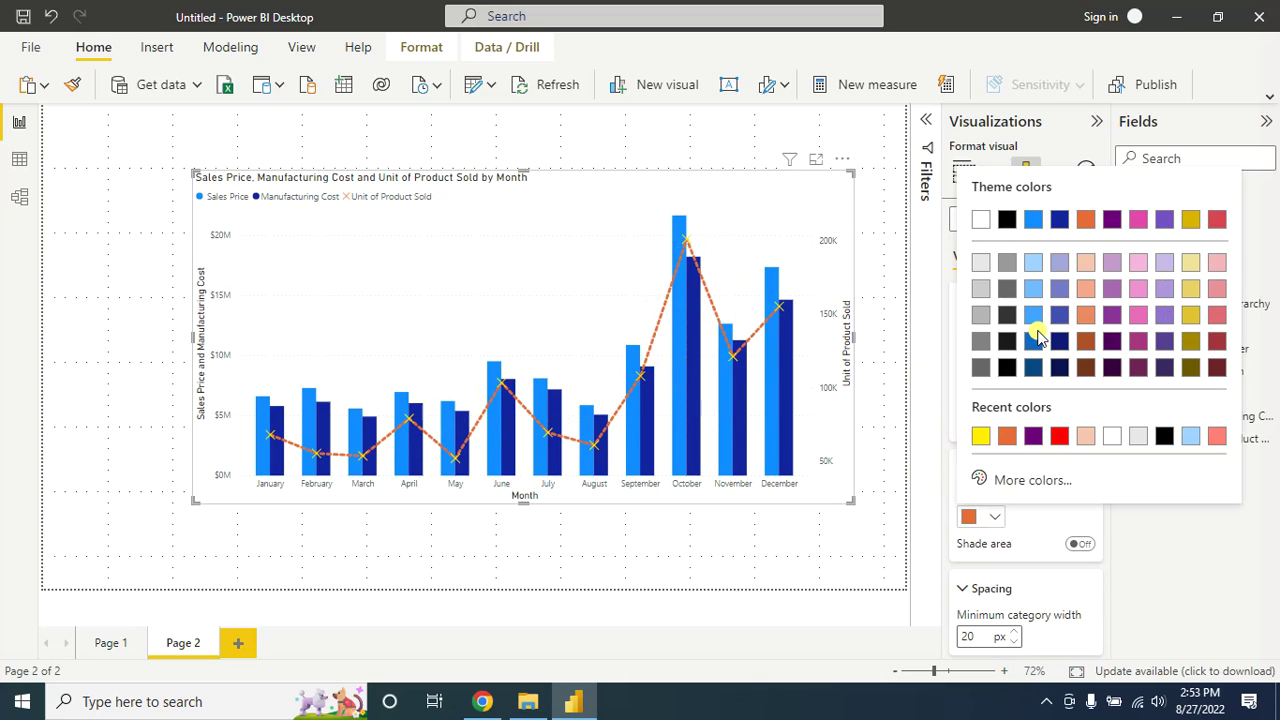
{"action": "left_click", "coordinate": [1058, 437]}
{"action": "scroll", "coordinate": [1000, 380], "scroll_direction": "down", "scroll_amount": 3}
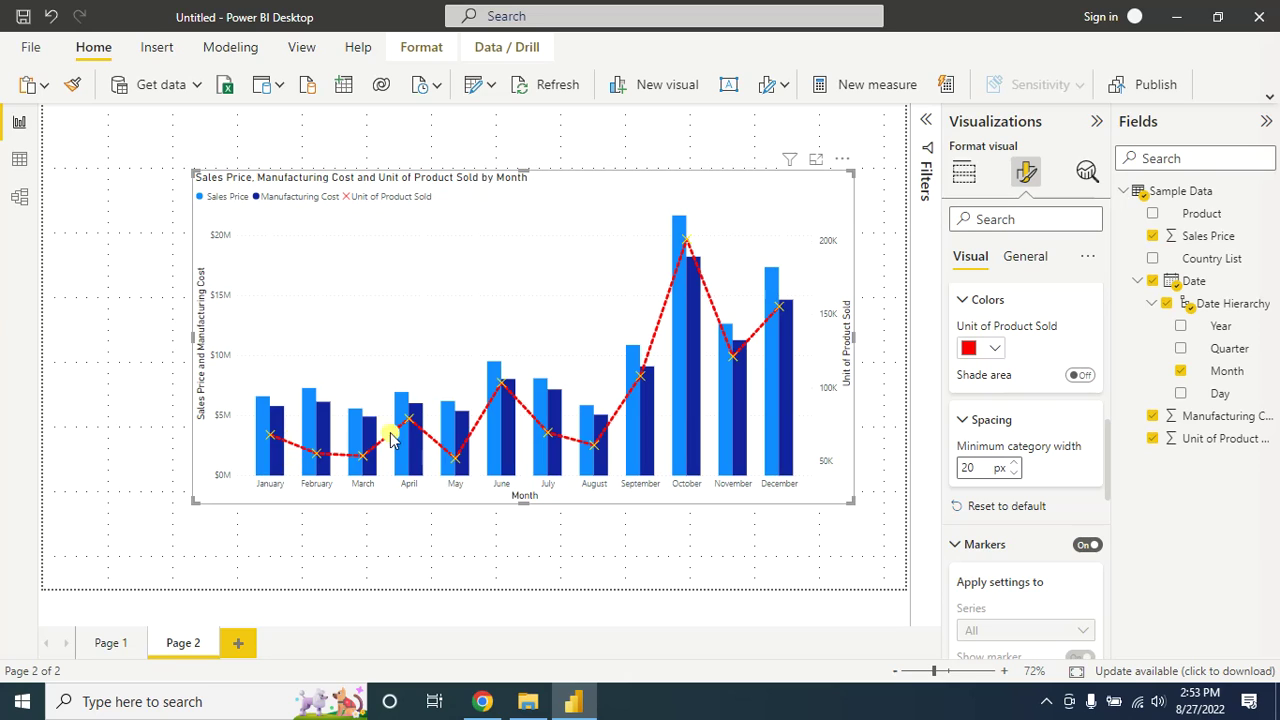
{"action": "left_click", "coordinate": [1080, 376]}
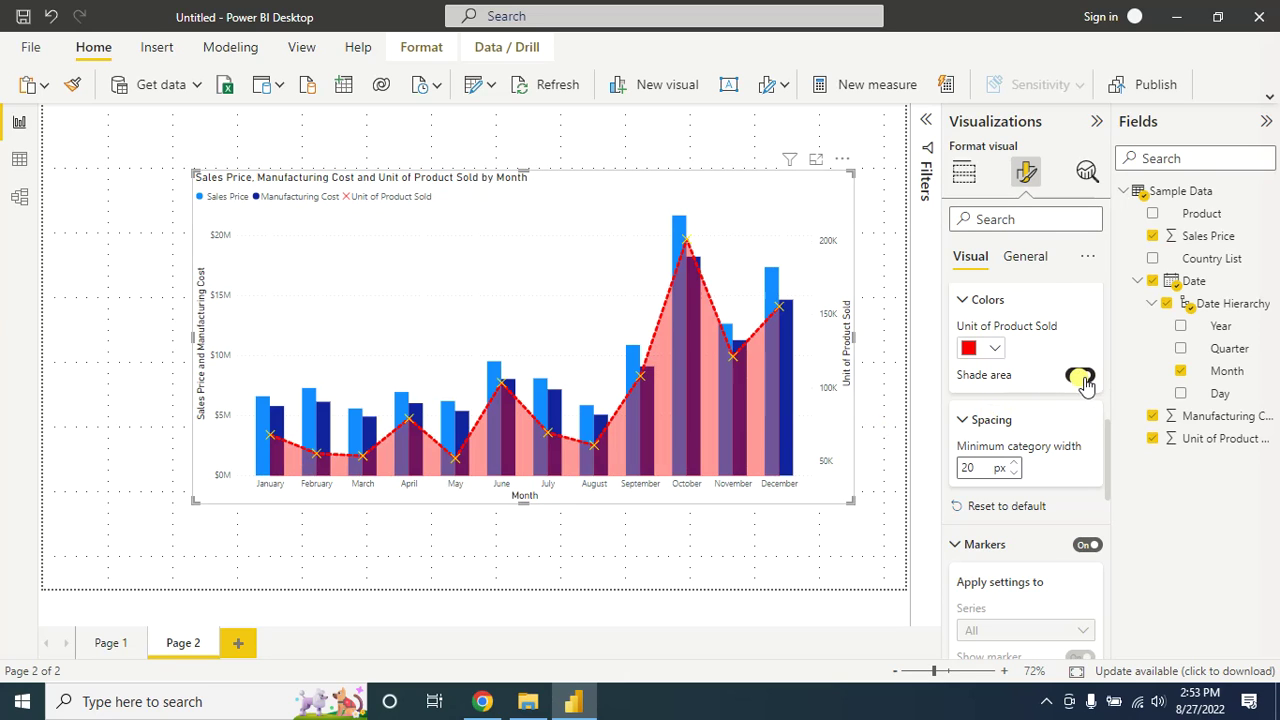
{"action": "left_click", "coordinate": [880, 330]}
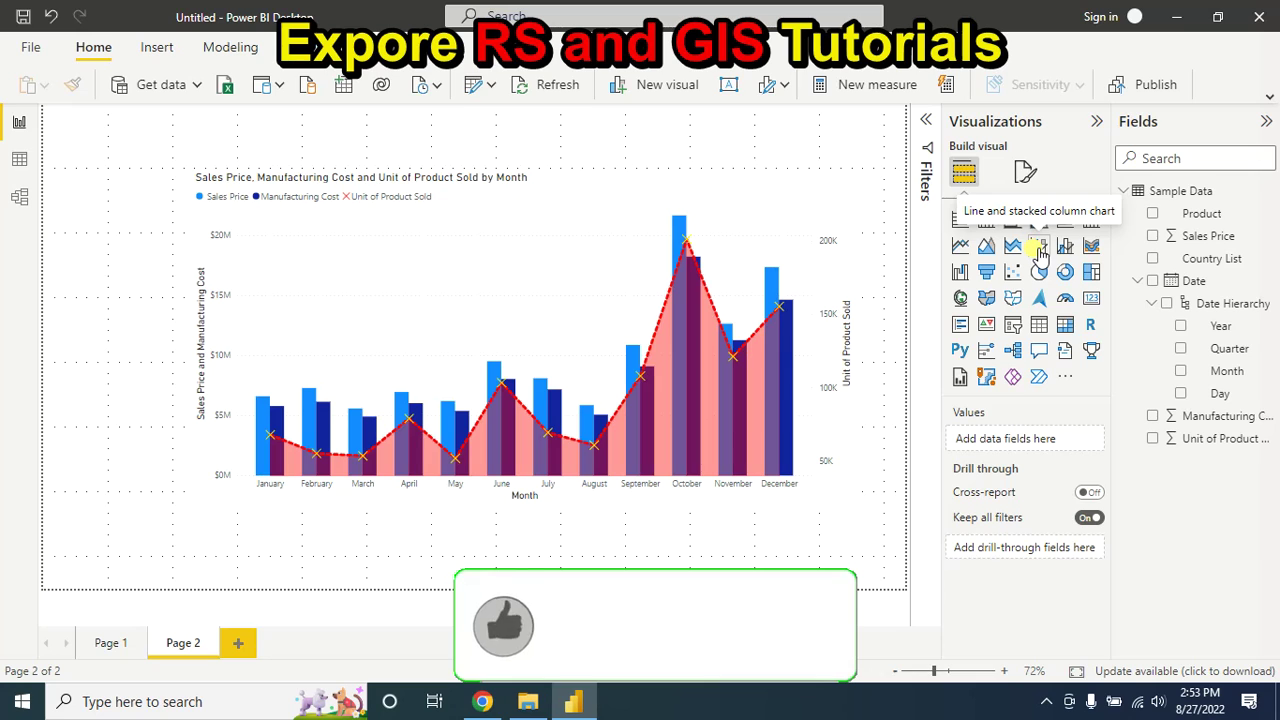
{"action": "left_click", "coordinate": [750, 204]}
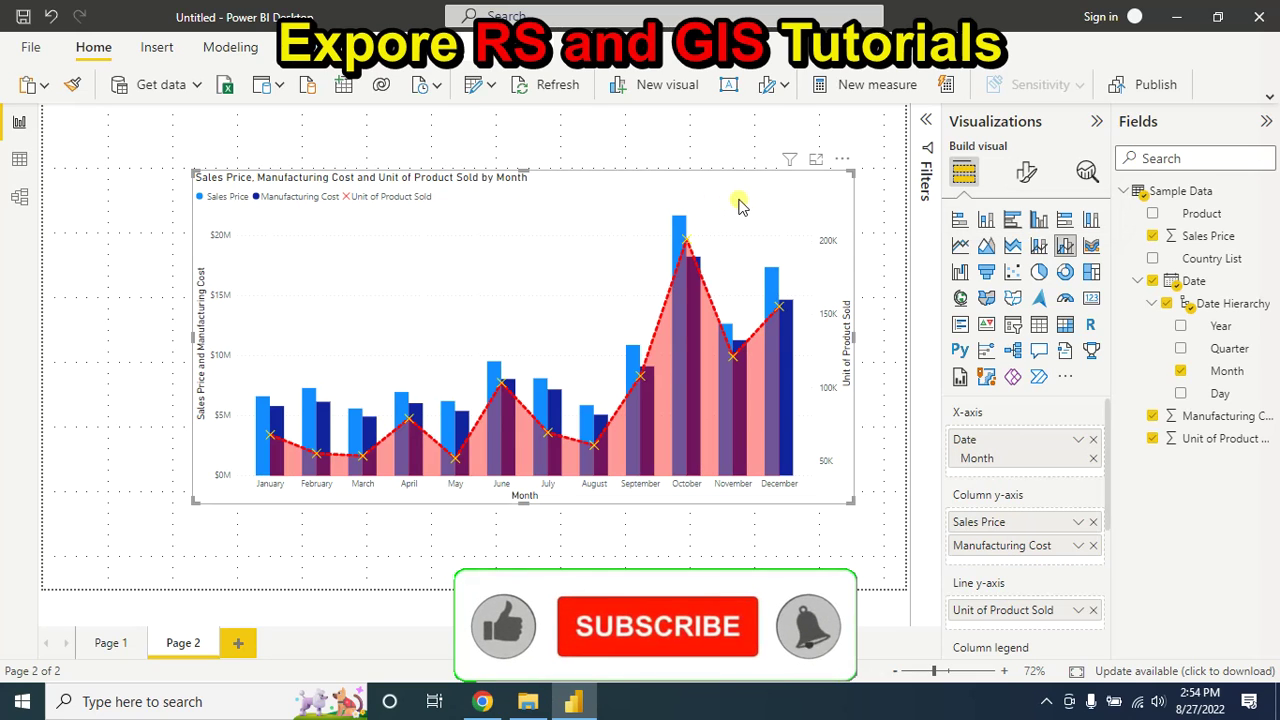
{"action": "left_click", "coordinate": [1038, 248]}
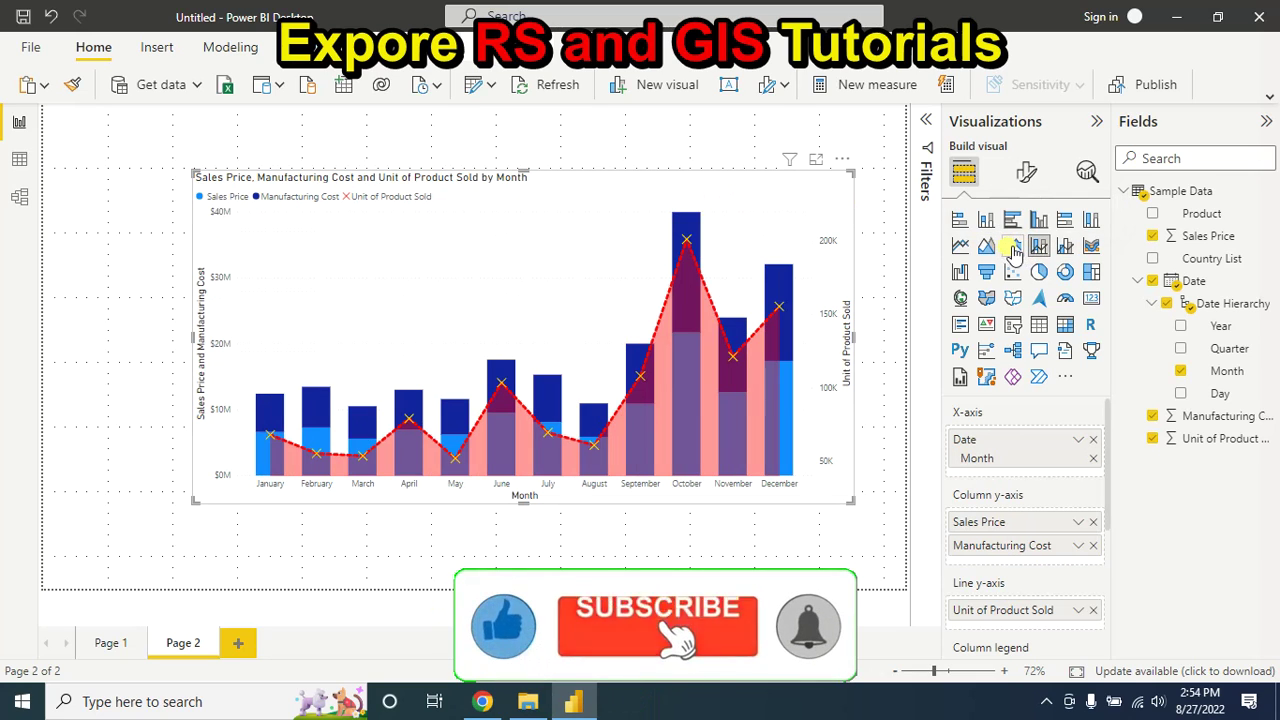
{"action": "left_click", "coordinate": [1064, 246]}
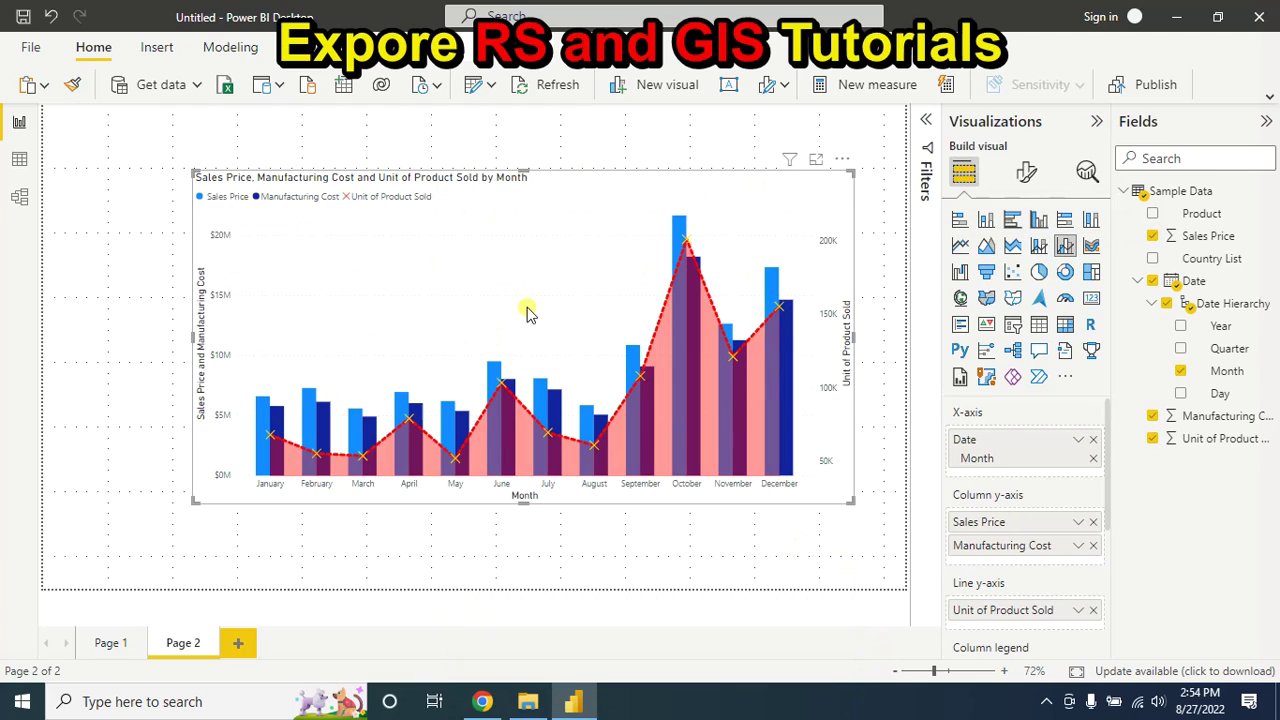
{"action": "left_click", "coordinate": [263, 413]}
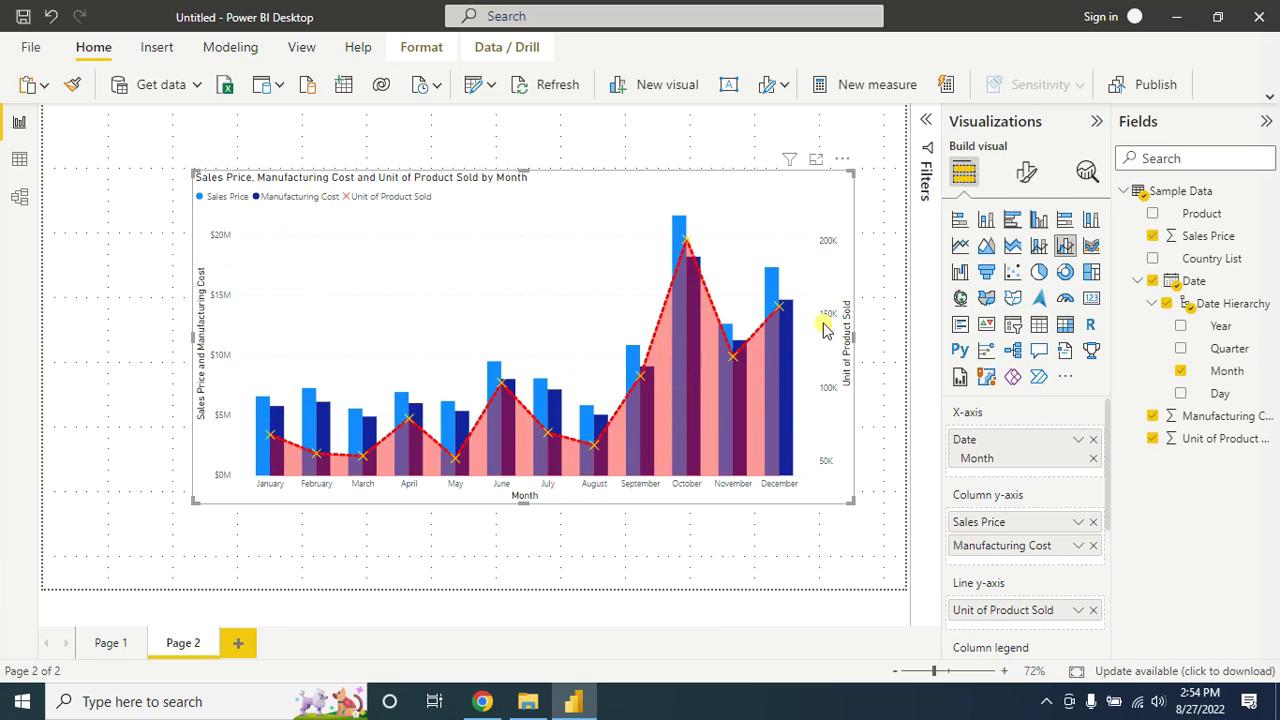
Step: Add a slicer on the Country List field and narrow it to sit left of the chart
{"action": "left_click", "coordinate": [125, 190]}
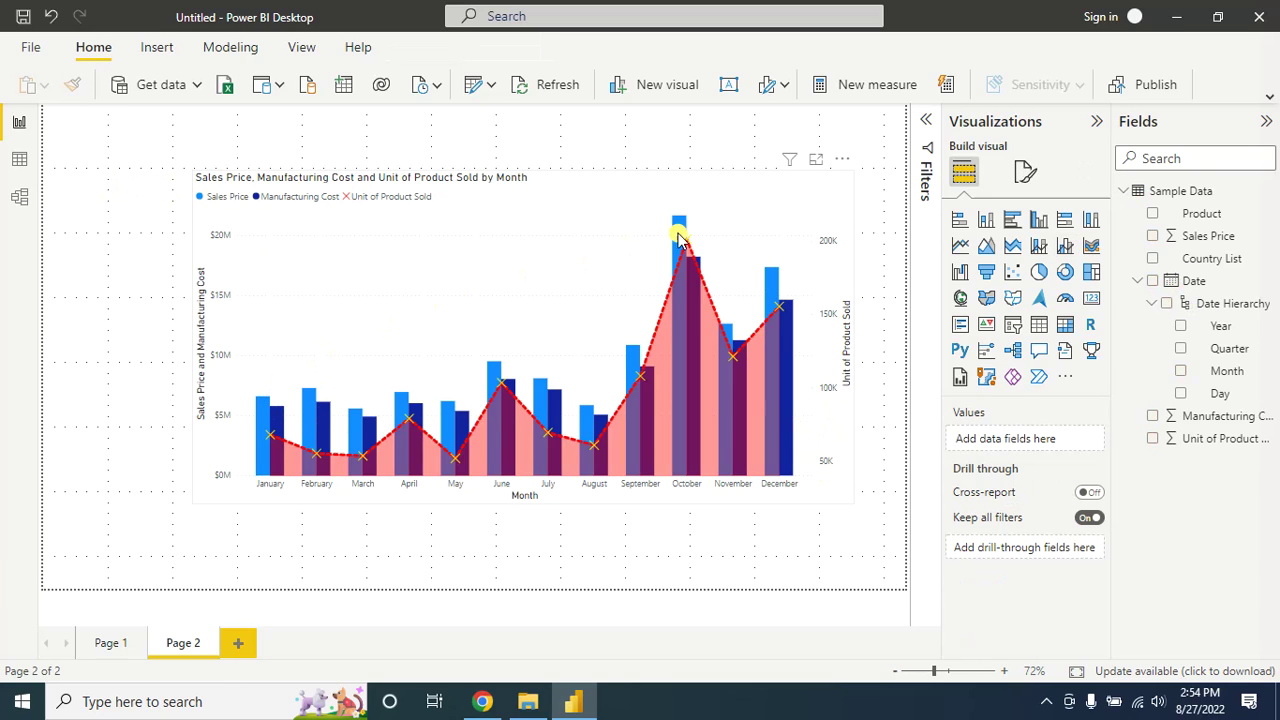
{"action": "left_click", "coordinate": [1013, 324]}
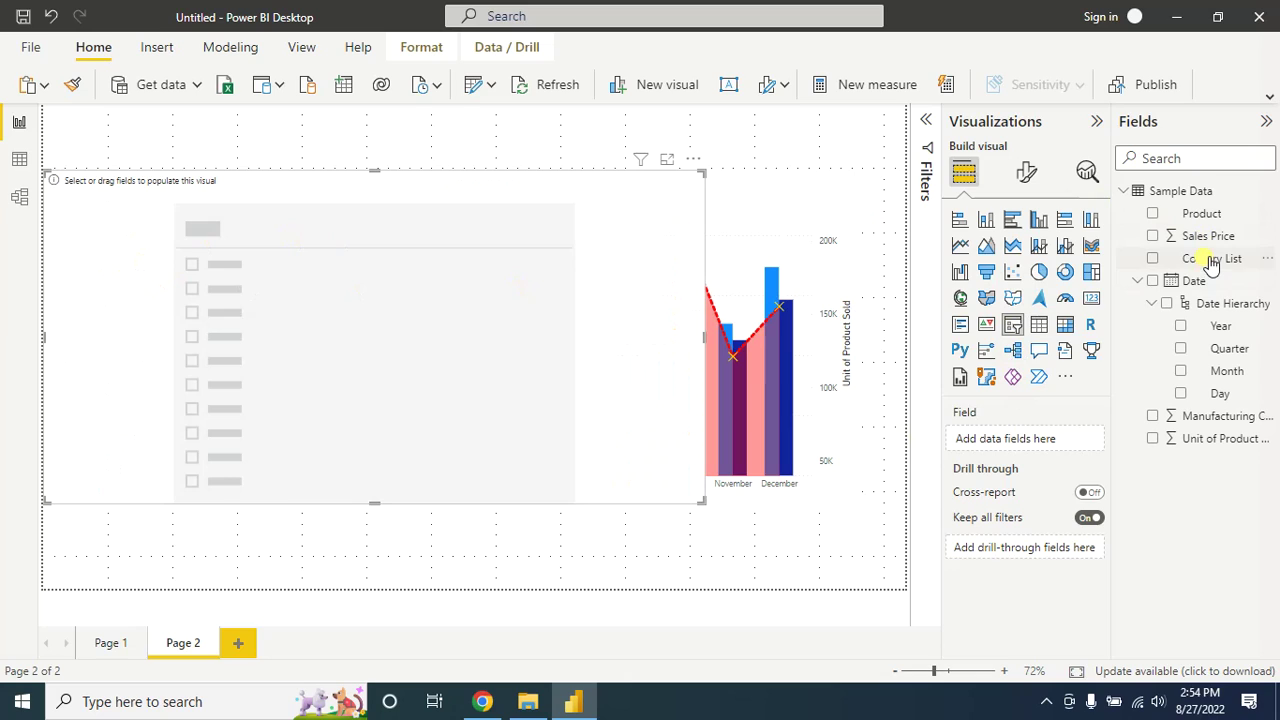
{"action": "left_click_drag", "start_coordinate": [1211, 262], "coordinate": [986, 420]}
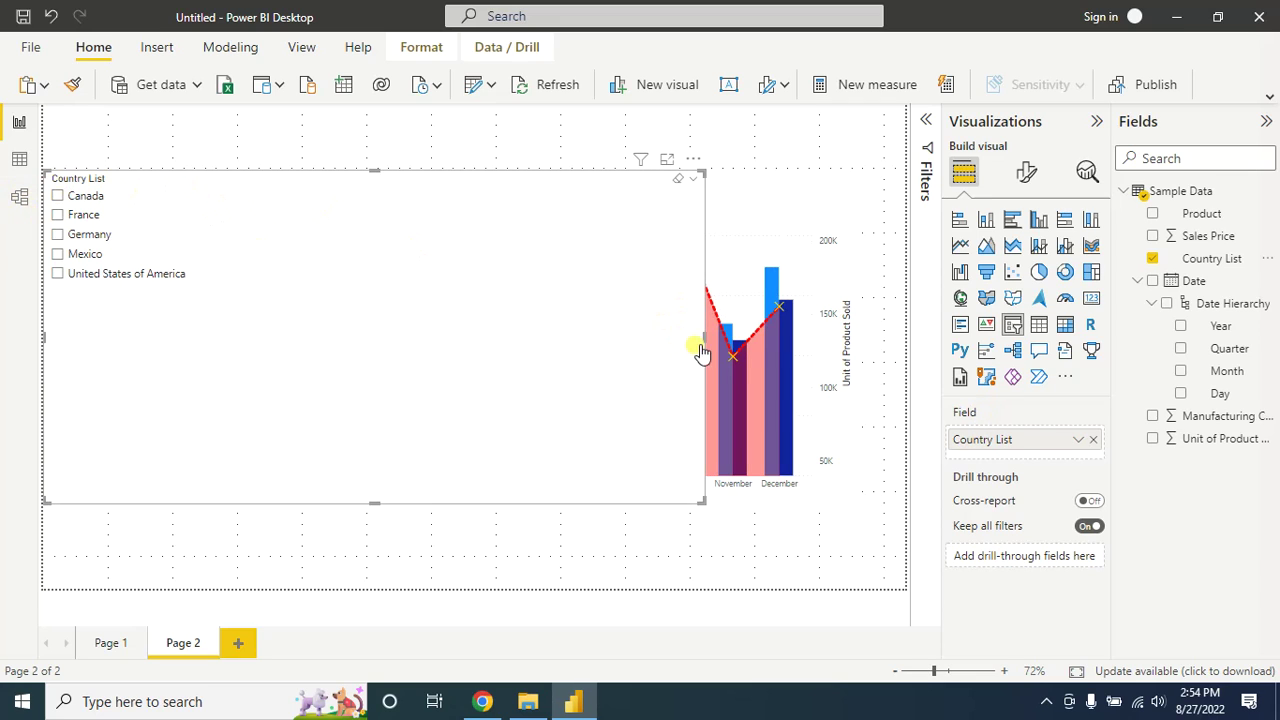
{"action": "left_click_drag", "start_coordinate": [702, 336], "coordinate": [182, 337]}
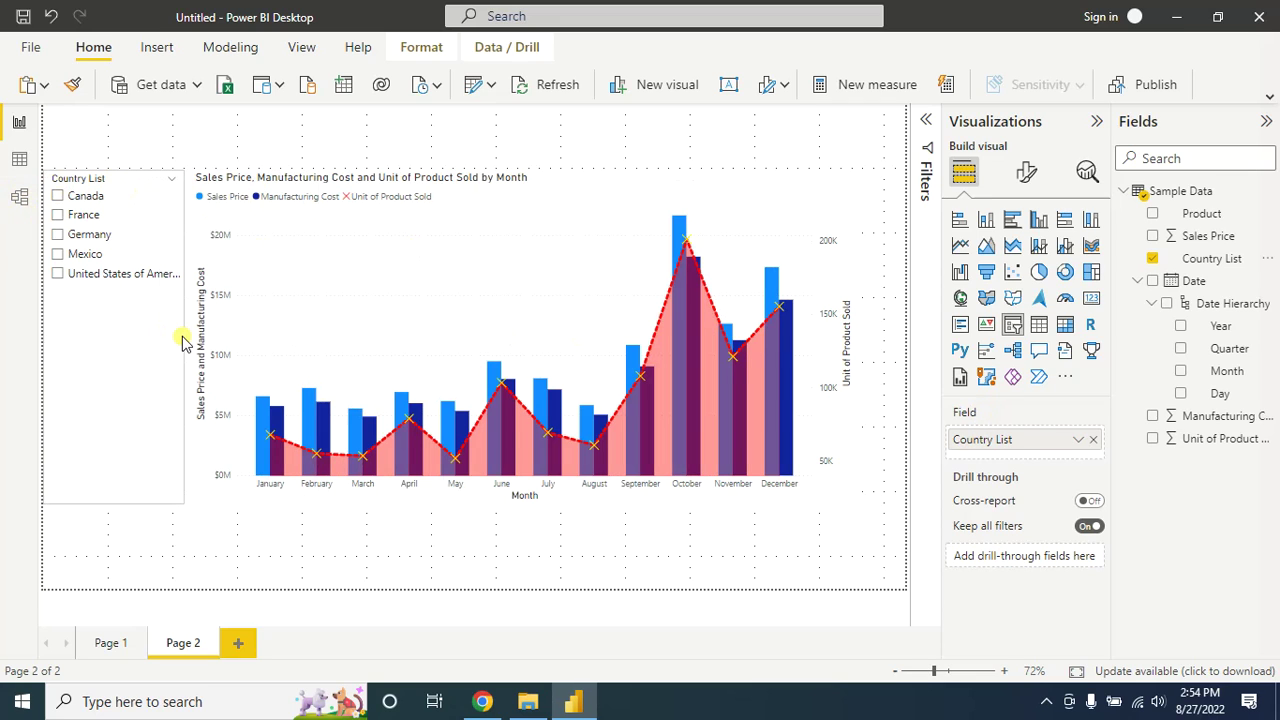
Step: Filter the chart by Canada, then Germany, then Mexico in the slicer
{"action": "left_click", "coordinate": [57, 198]}
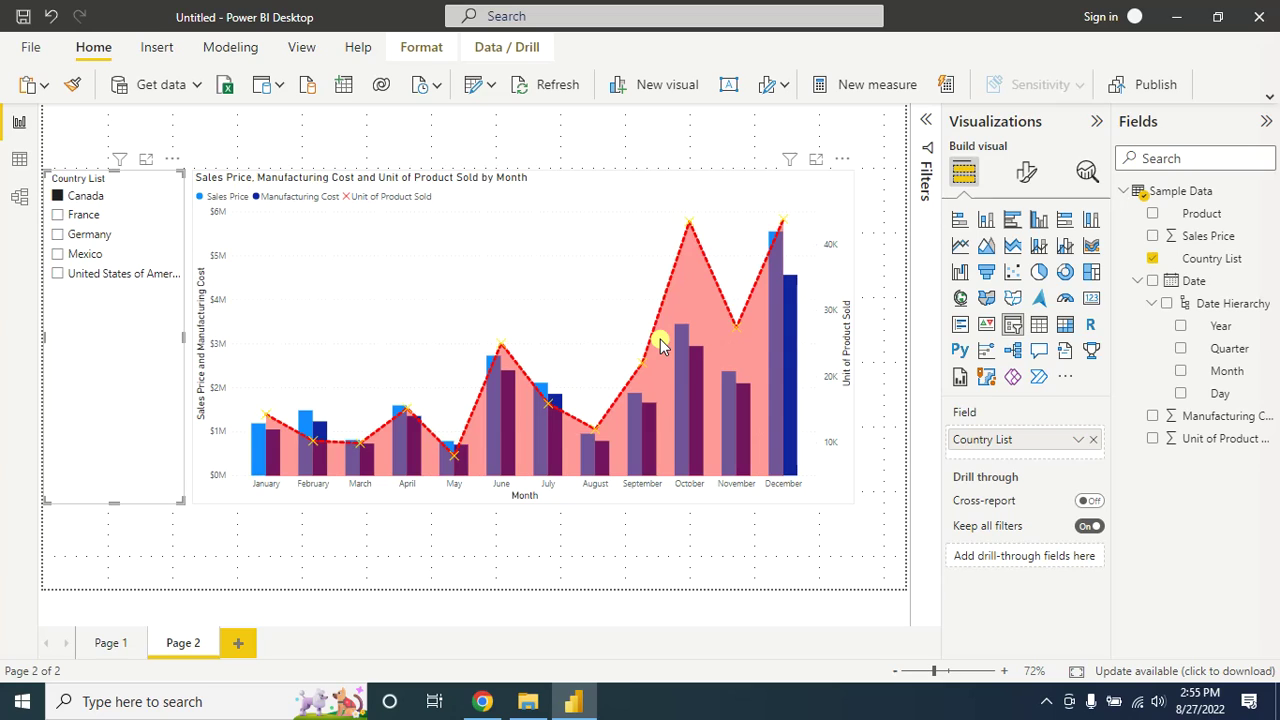
{"action": "left_click", "coordinate": [57, 234]}
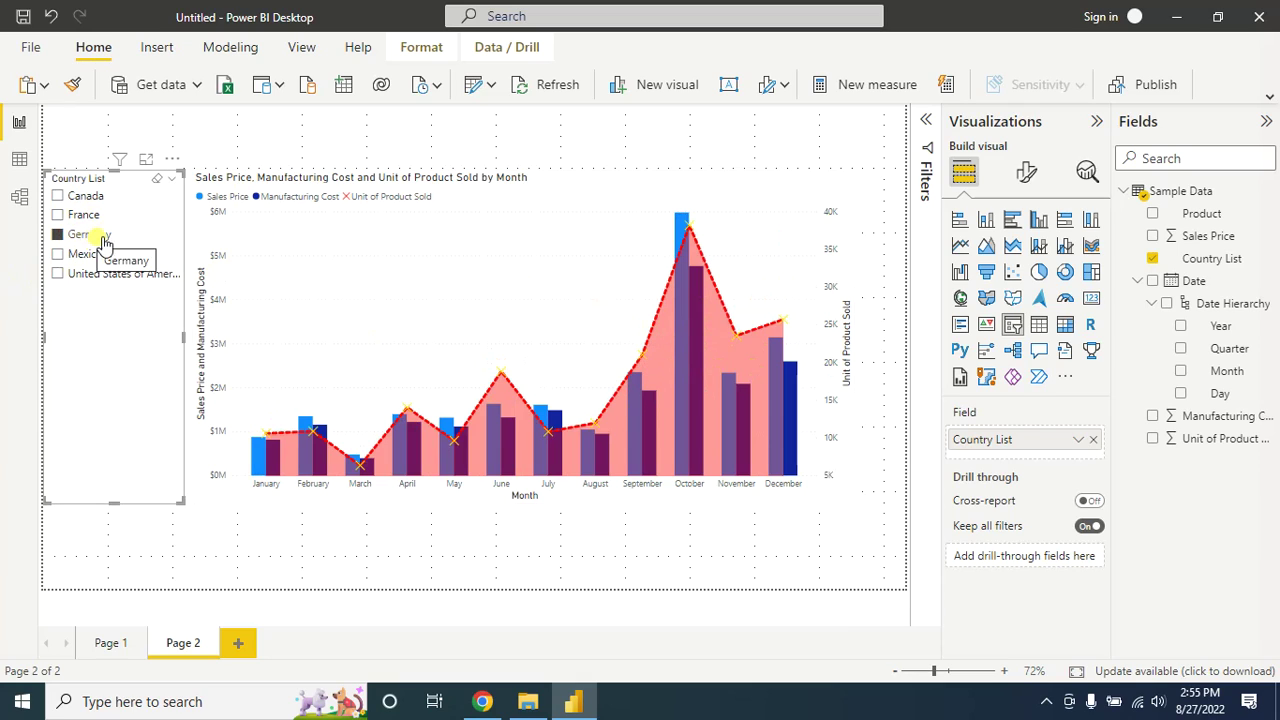
{"action": "left_click", "coordinate": [60, 254]}
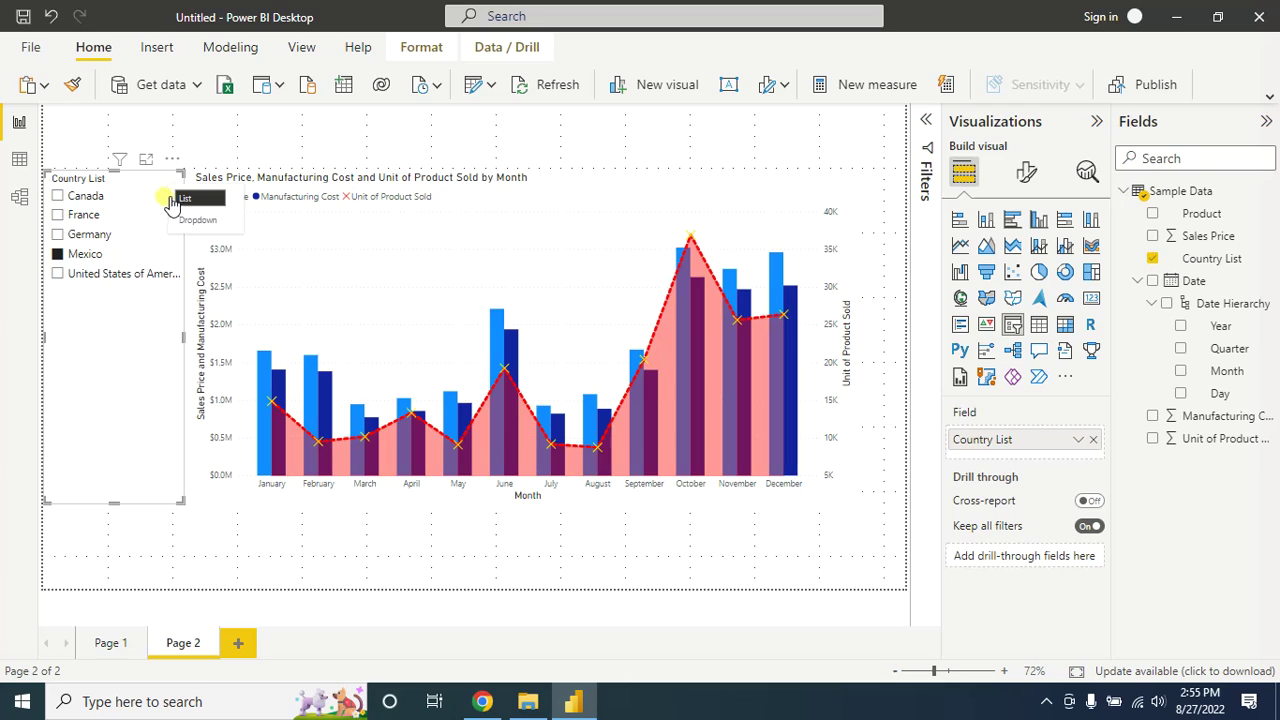
Step: Try the Dropdown slicer style, revert to the list, and filter the chart to France
{"action": "left_click", "coordinate": [194, 218]}
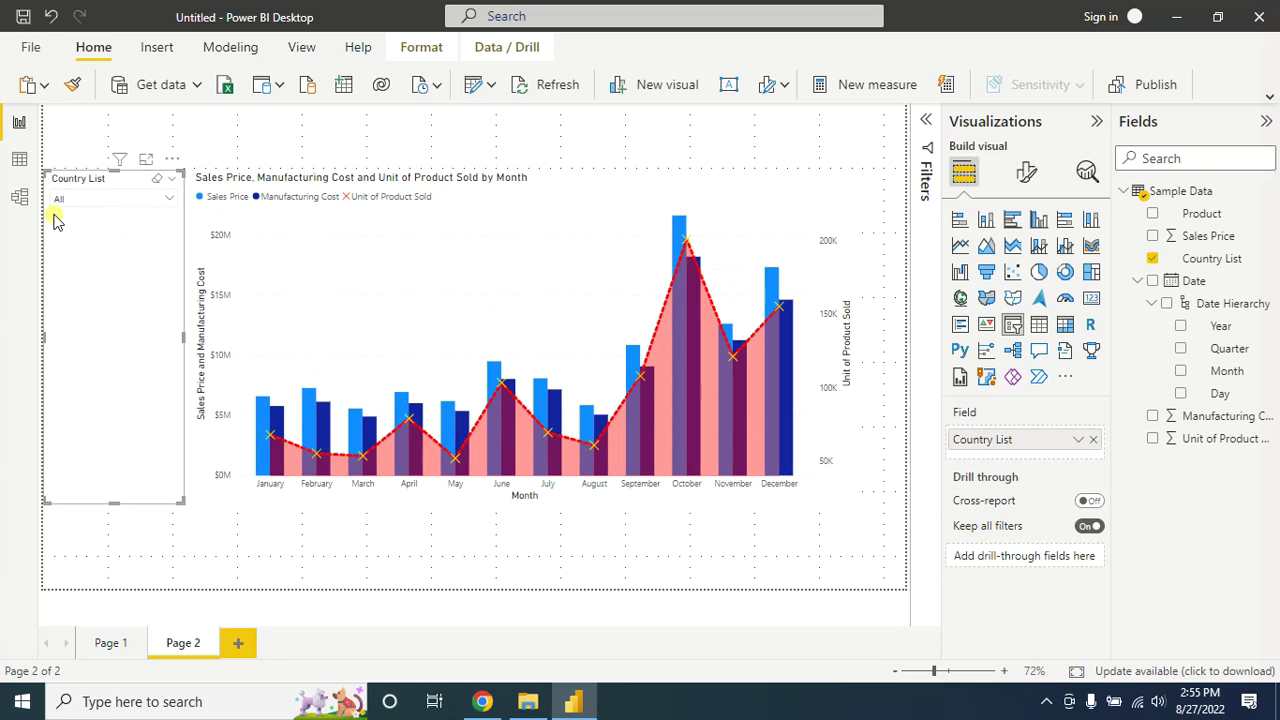
{"action": "left_click", "coordinate": [166, 201]}
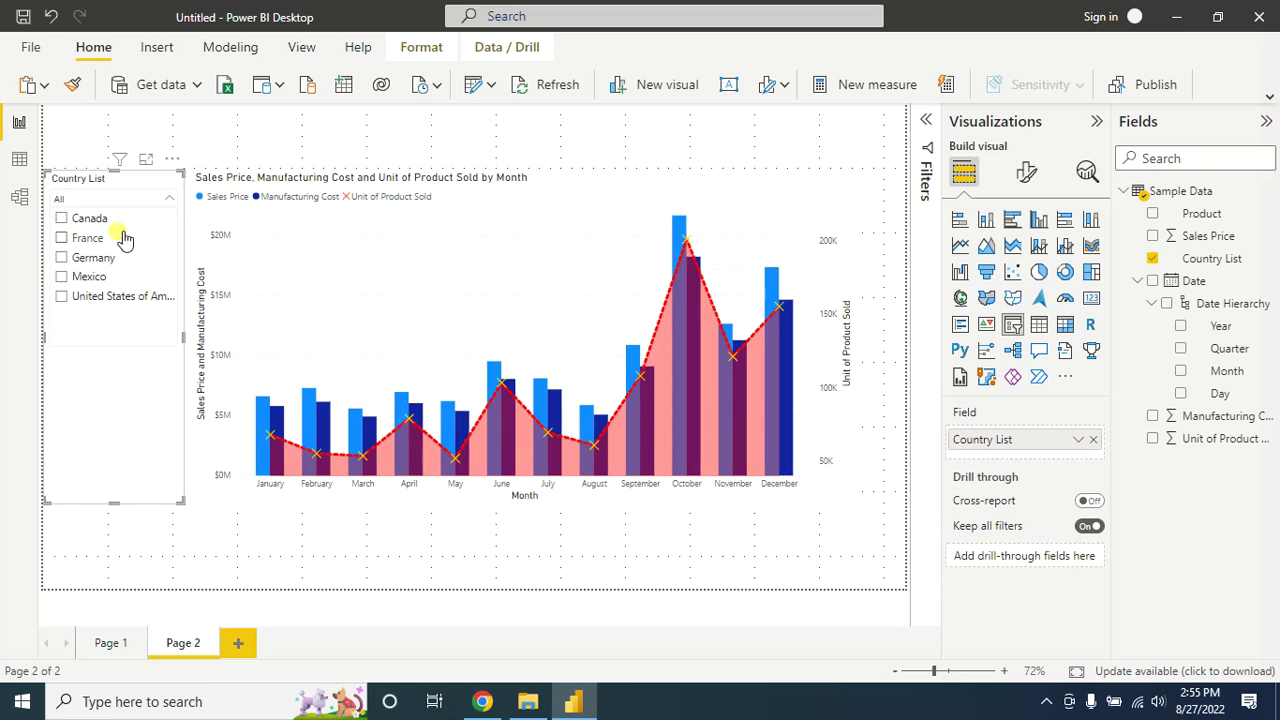
{"action": "key", "text": "ctrl+z"}
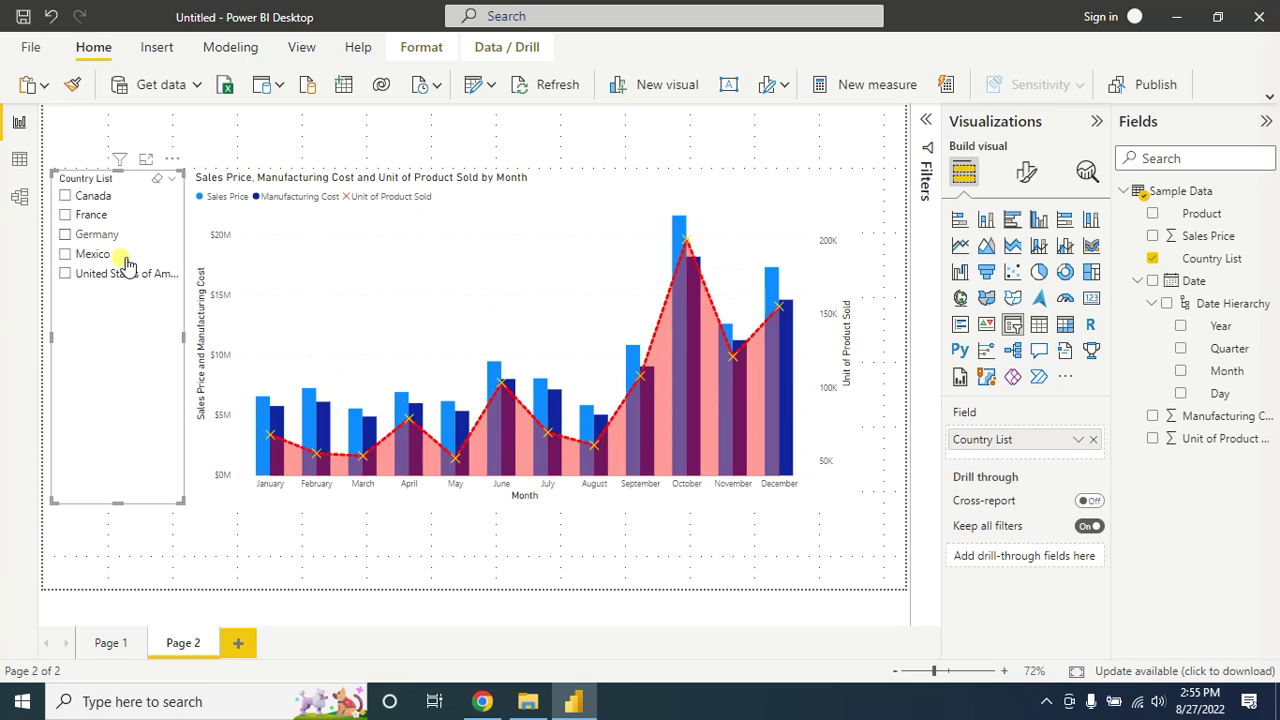
{"action": "left_click", "coordinate": [162, 136]}
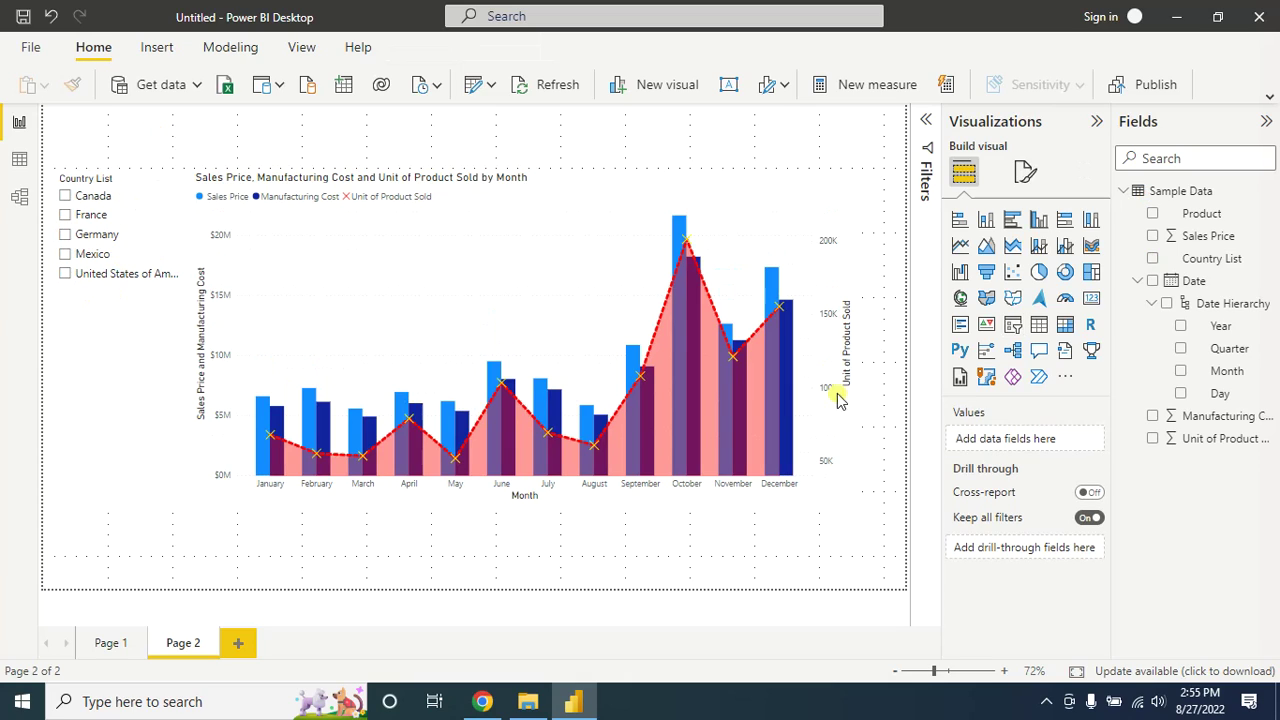
{"action": "left_click", "coordinate": [163, 212]}
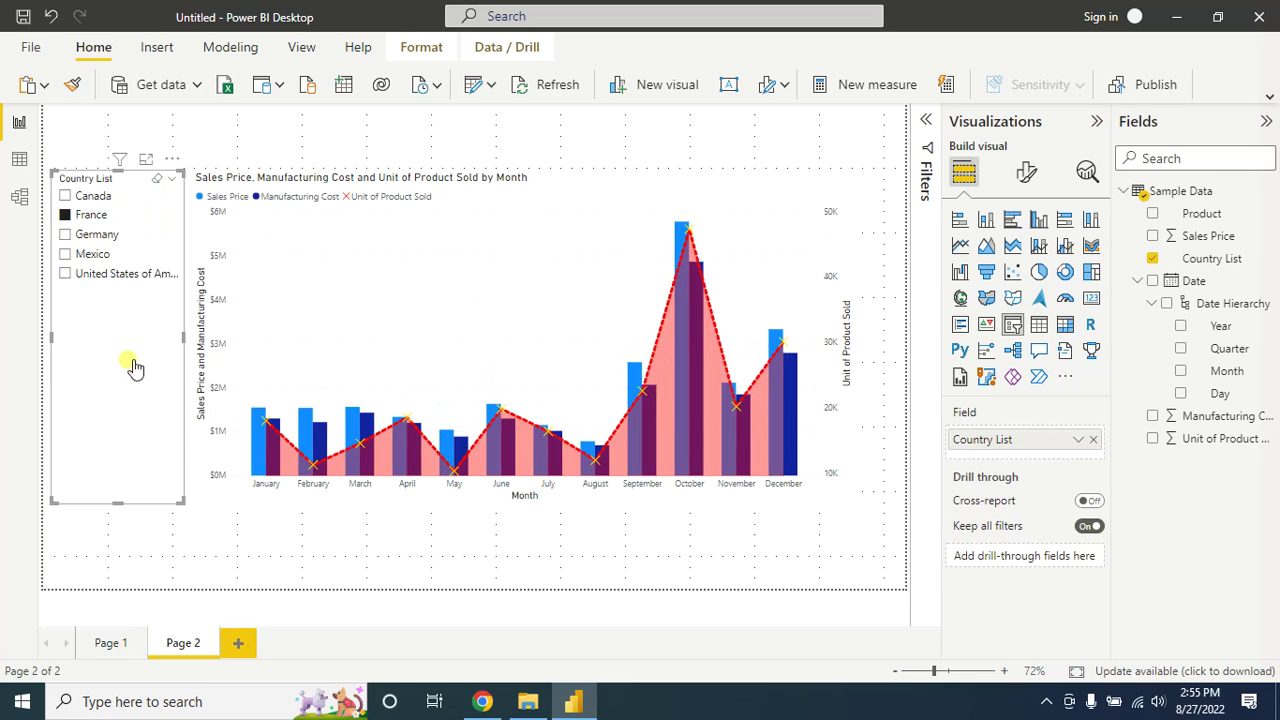
{"action": "left_click", "coordinate": [1025, 177]}
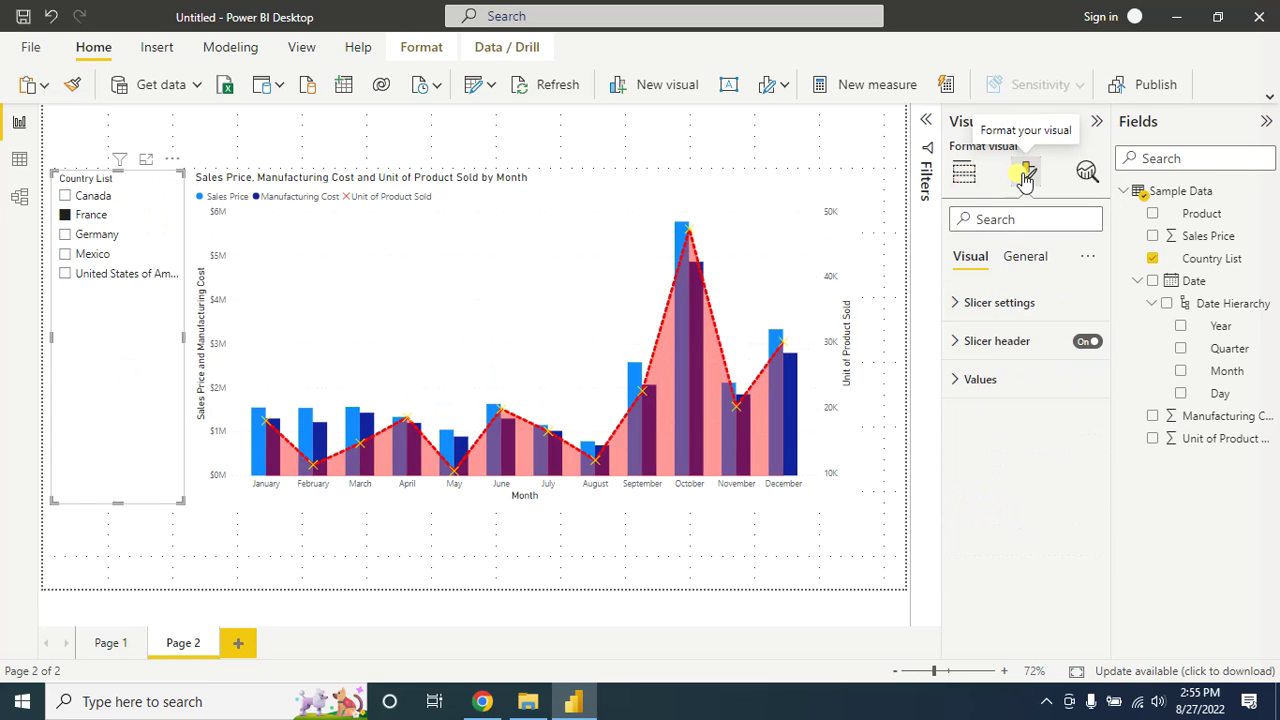
Step: Lay the slicer out as horizontal tiles in one narrow column right beside the chart
{"action": "left_click", "coordinate": [960, 302]}
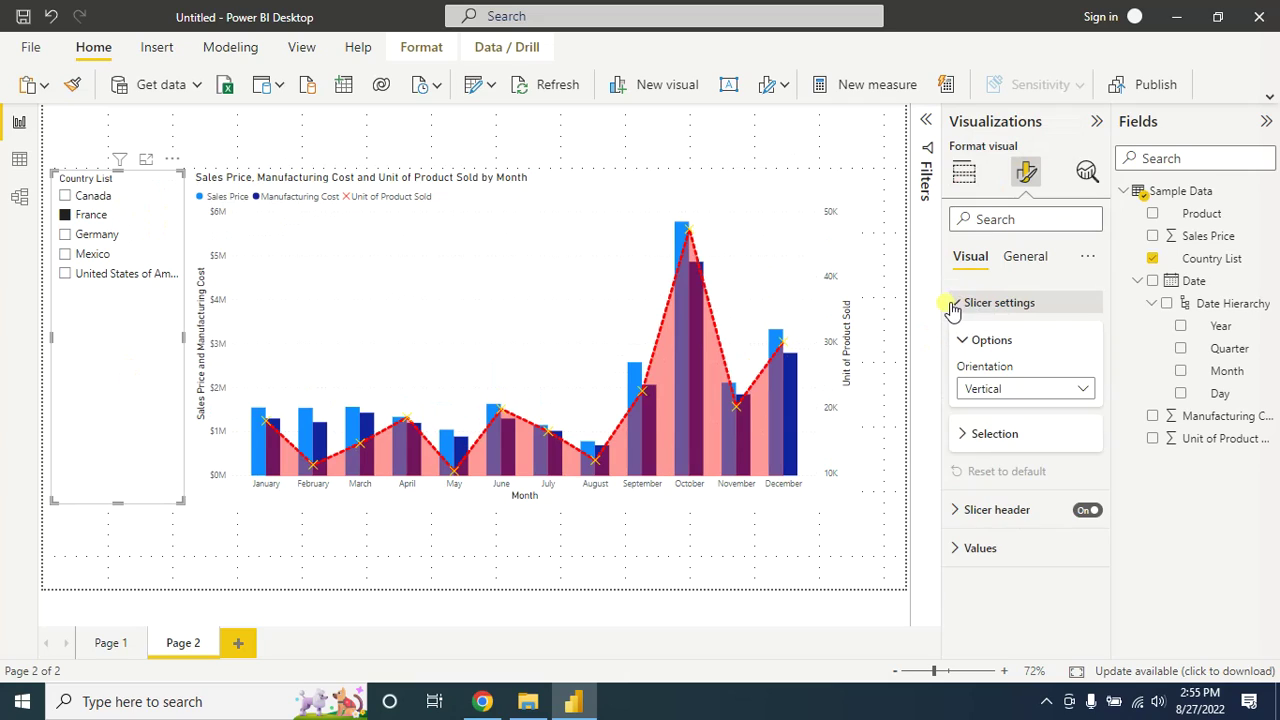
{"action": "left_click", "coordinate": [985, 389]}
{"action": "left_click", "coordinate": [989, 434]}
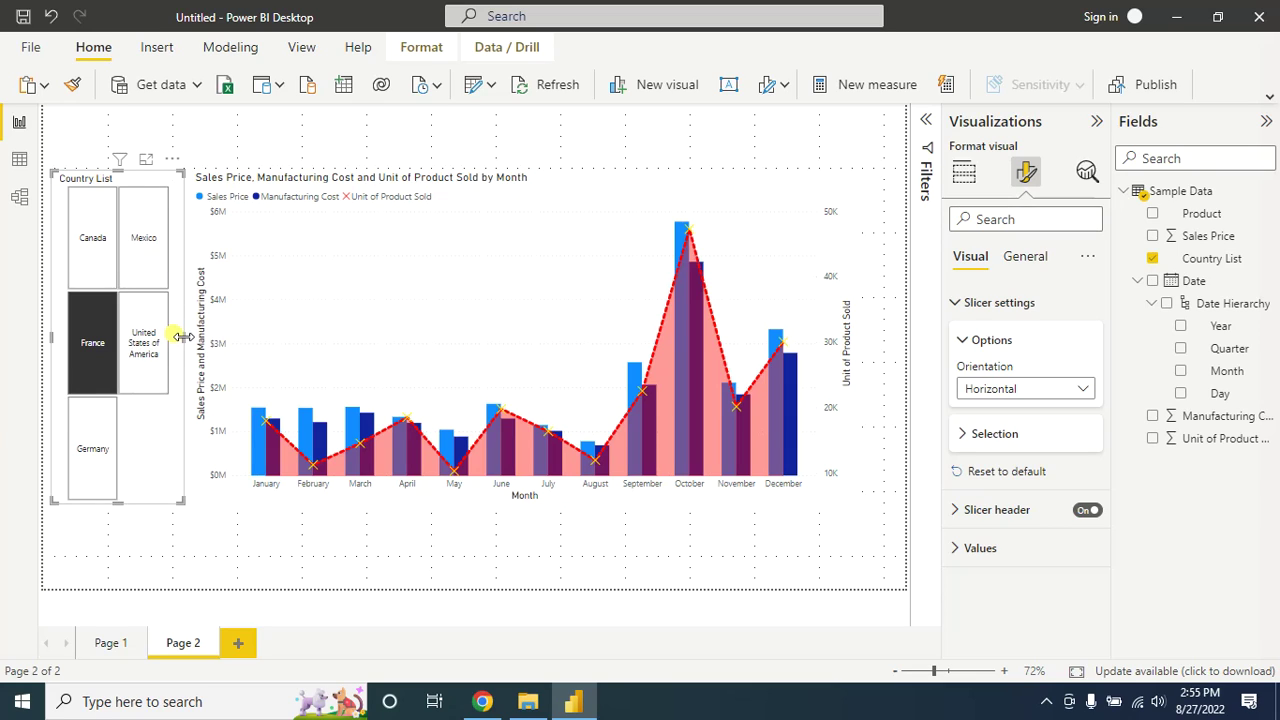
{"action": "left_click_drag", "start_coordinate": [180, 342], "coordinate": [145, 340]}
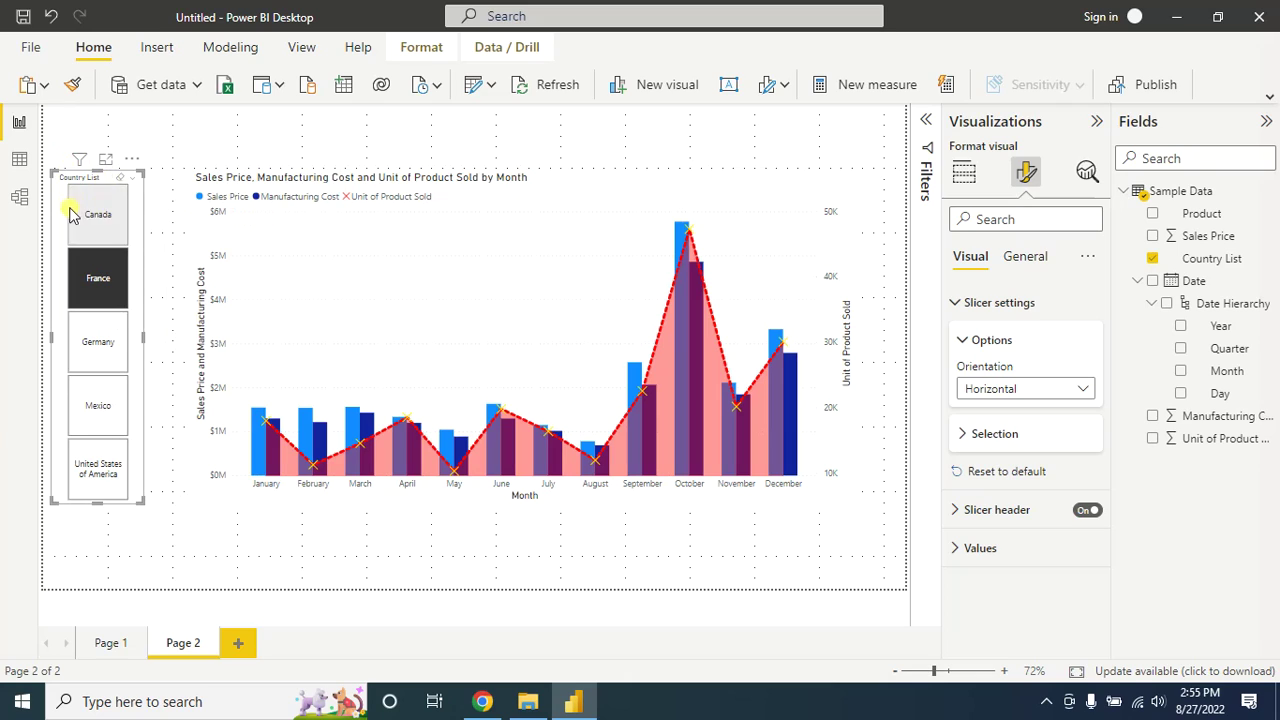
{"action": "left_click_drag", "start_coordinate": [54, 217], "coordinate": [99, 220]}
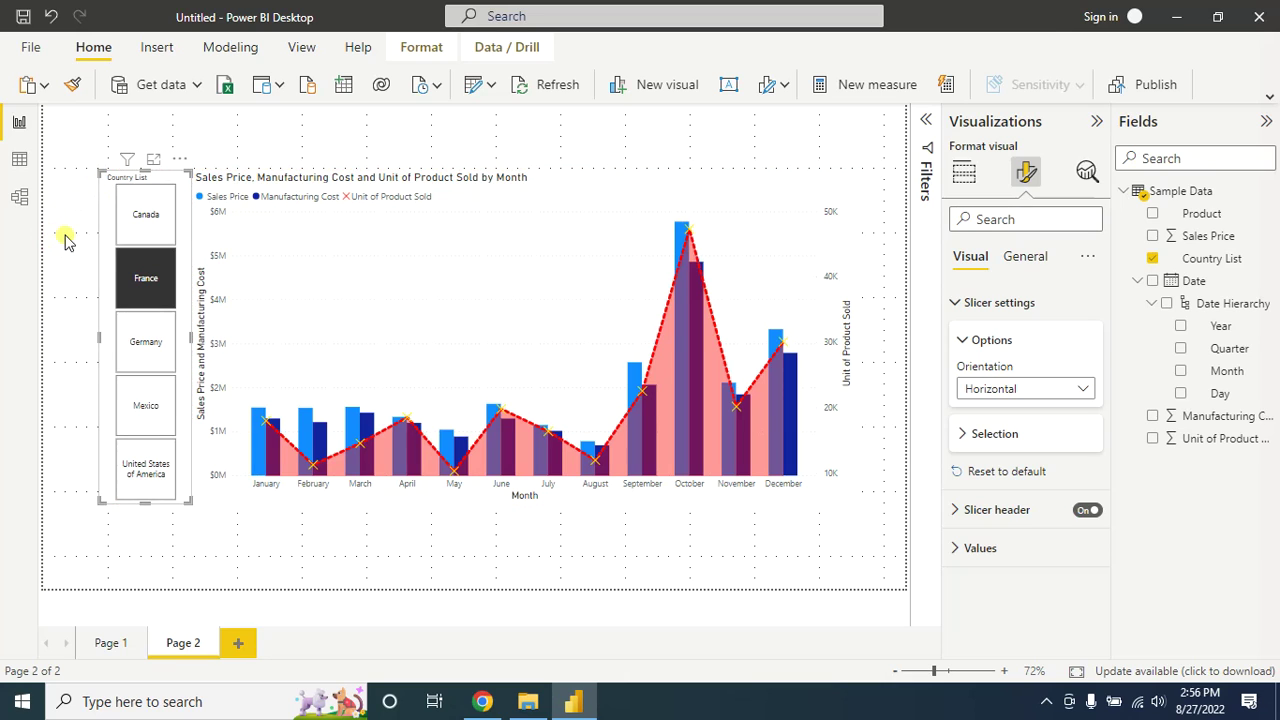
Step: Click through the Canada, France, Germany and Mexico tiles, ending on Canada
{"action": "left_click", "coordinate": [140, 214]}
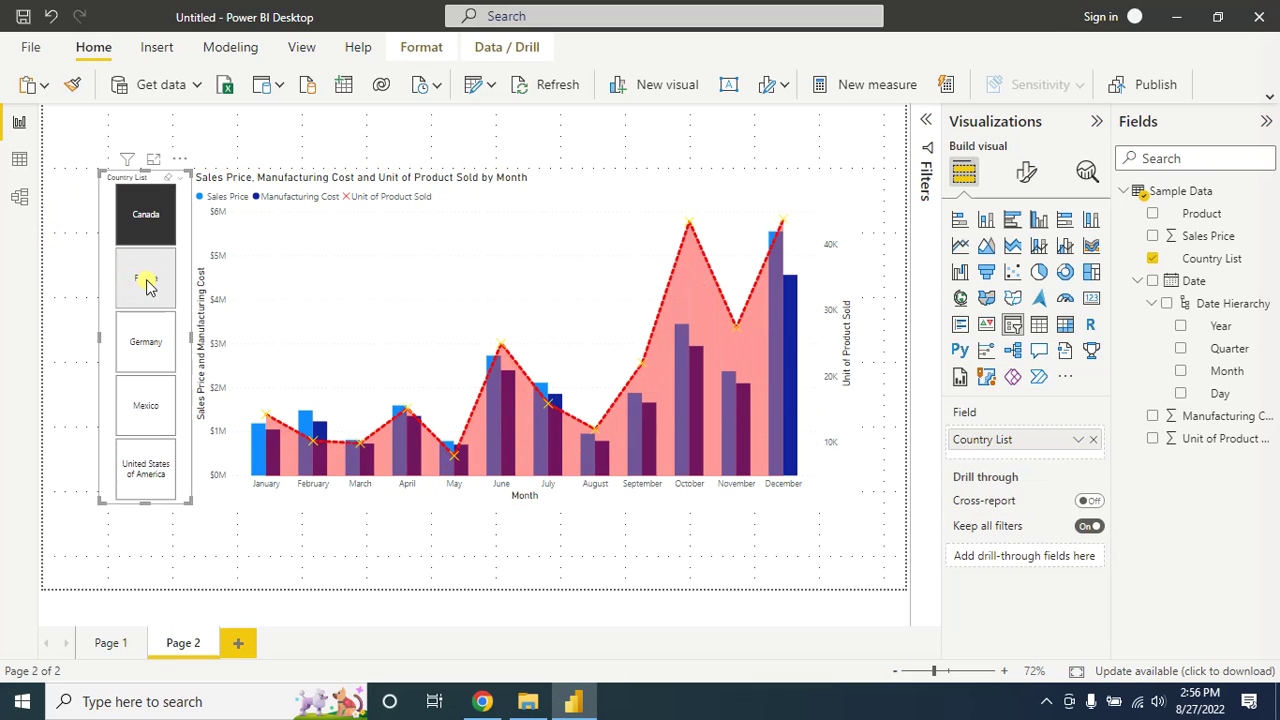
{"action": "left_click", "coordinate": [146, 283]}
{"action": "left_click", "coordinate": [144, 347]}
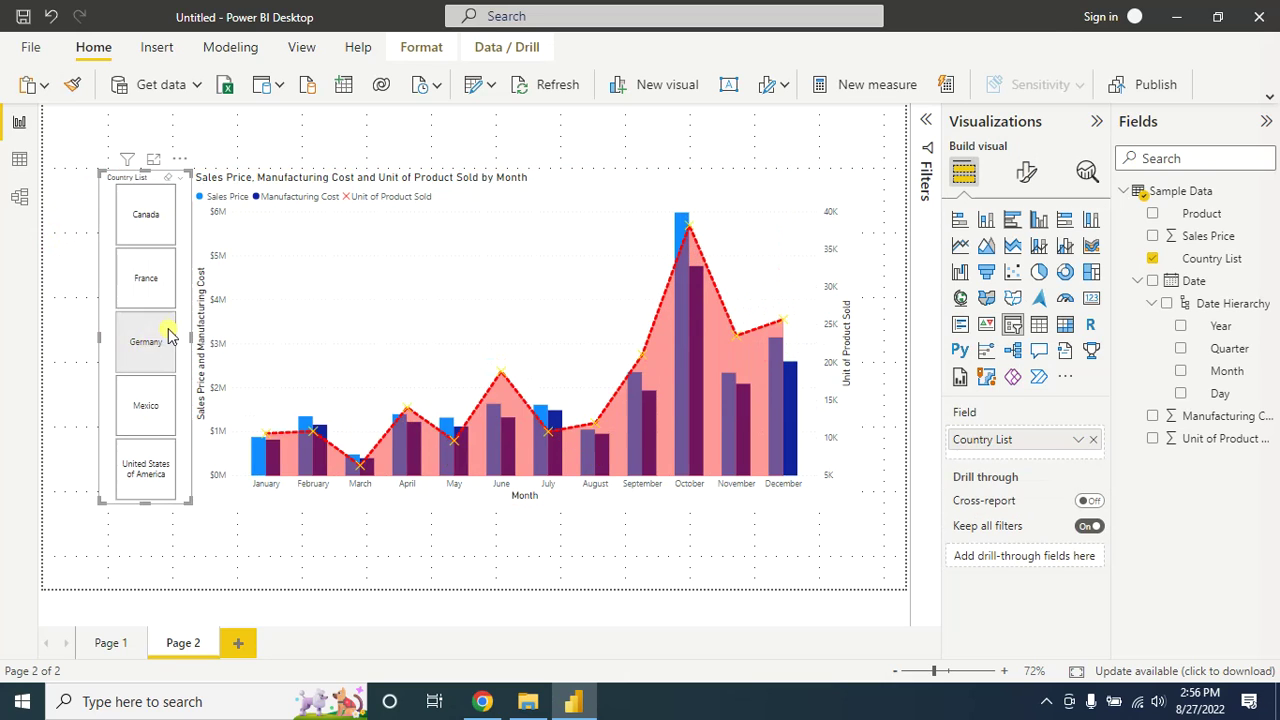
{"action": "left_click", "coordinate": [144, 408]}
{"action": "left_click", "coordinate": [145, 214]}
{"action": "left_click", "coordinate": [1020, 174]}
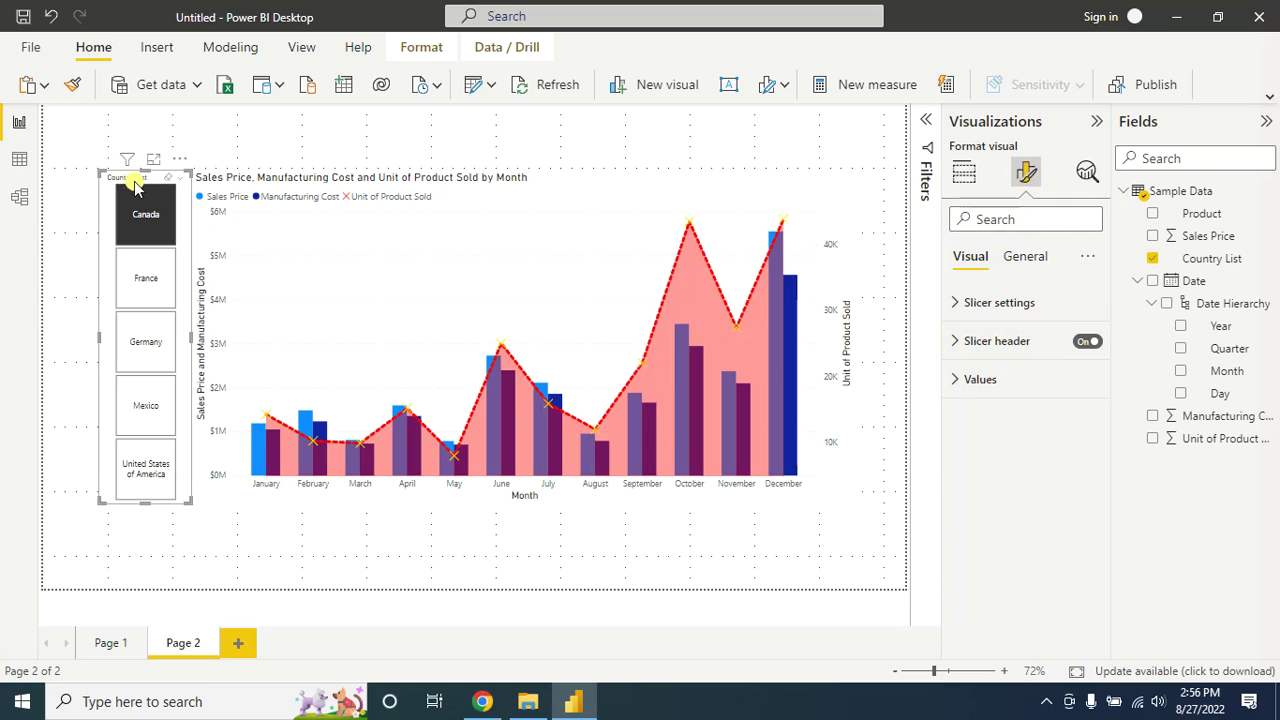
Step: Hide the slicer header, bold the tile text and set 2 px tile borders
{"action": "left_click", "coordinate": [1088, 341]}
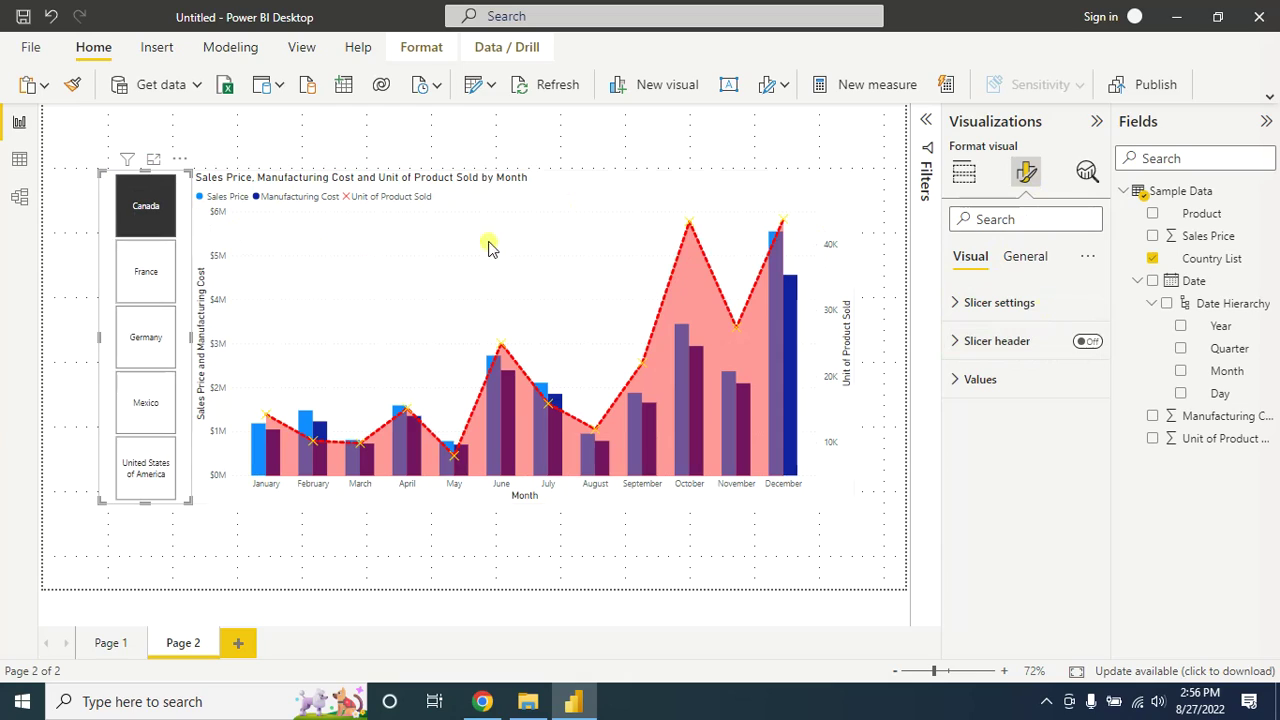
{"action": "left_click", "coordinate": [955, 387]}
{"action": "scroll", "coordinate": [1068, 500], "scroll_direction": "down", "scroll_amount": 1}
{"action": "left_click", "coordinate": [967, 436]}
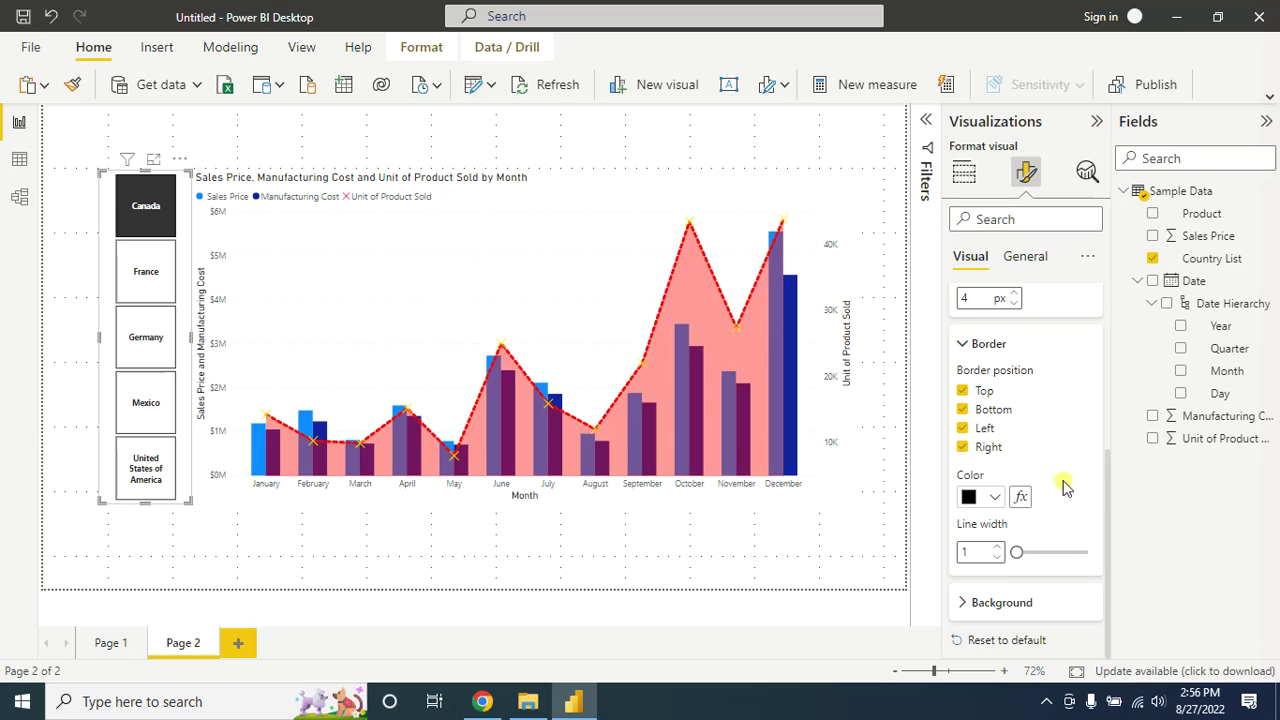
{"action": "left_click_drag", "start_coordinate": [1019, 552], "coordinate": [1024, 553]}
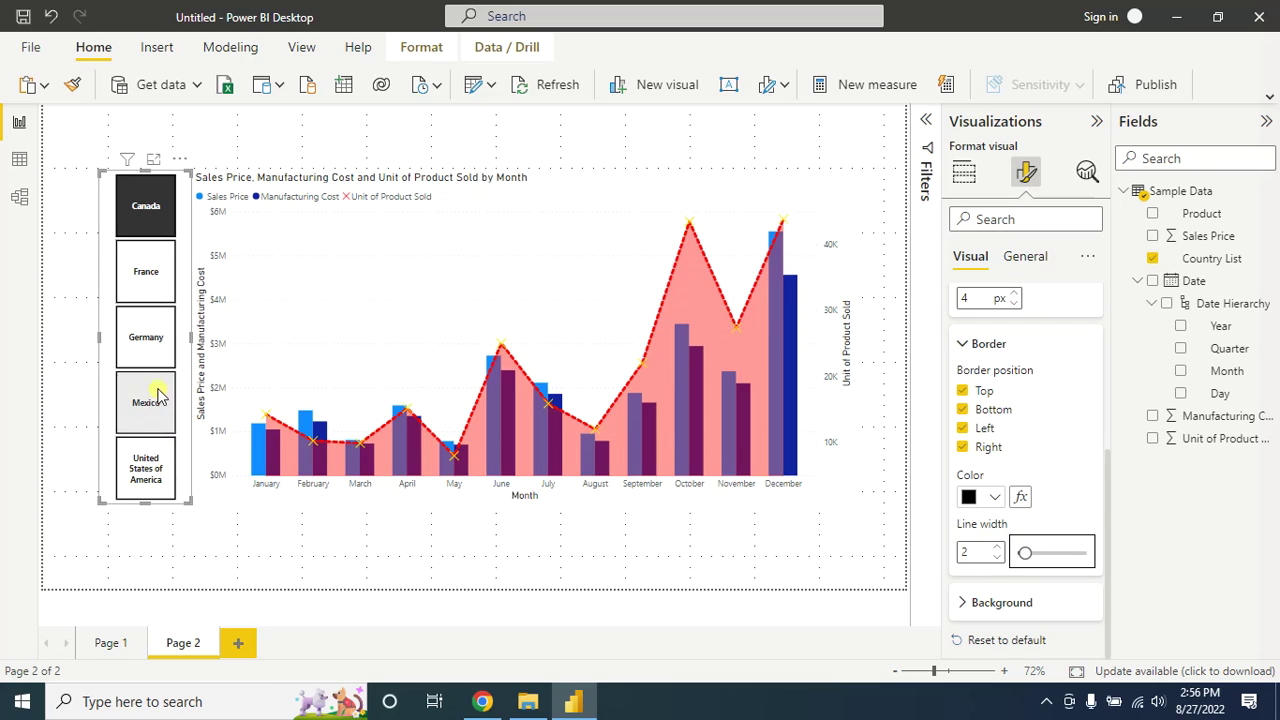
Step: Give the country tiles a yellow background colour
{"action": "left_click", "coordinate": [963, 605]}
{"action": "scroll", "coordinate": [1020, 557], "scroll_direction": "down", "scroll_amount": 1}
{"action": "left_click", "coordinate": [995, 603]}
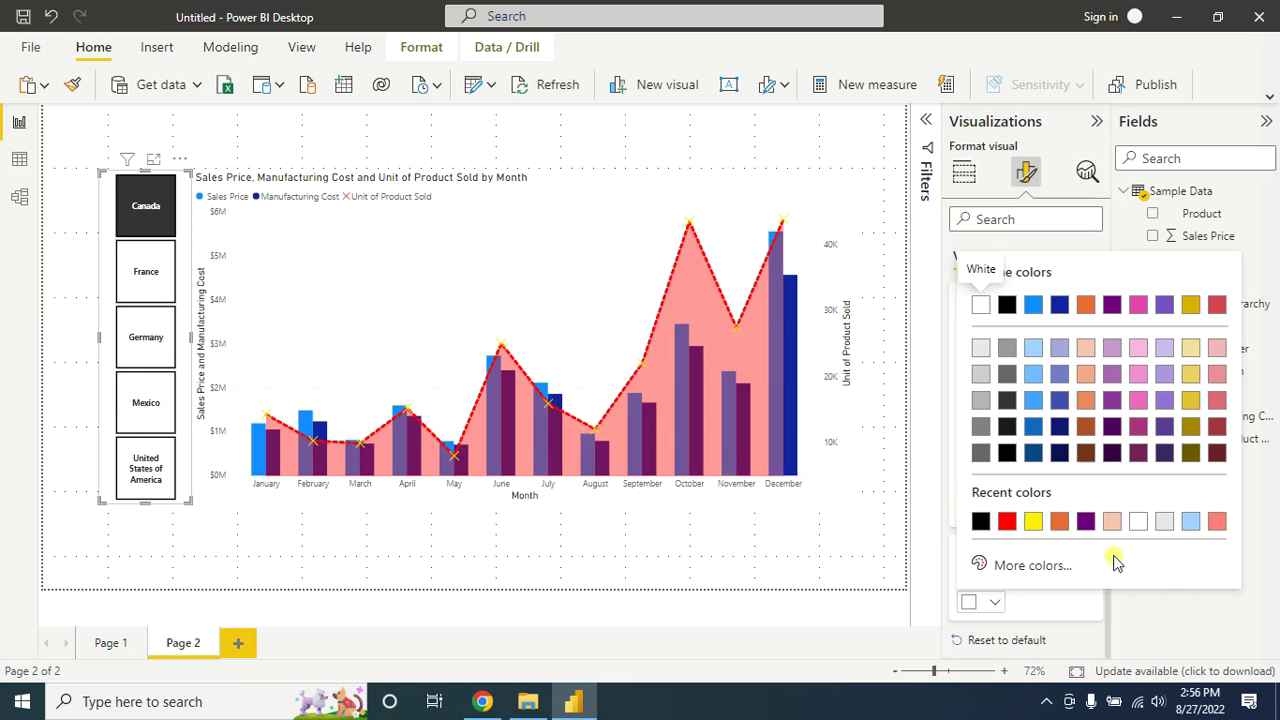
{"action": "left_click", "coordinate": [1034, 521]}
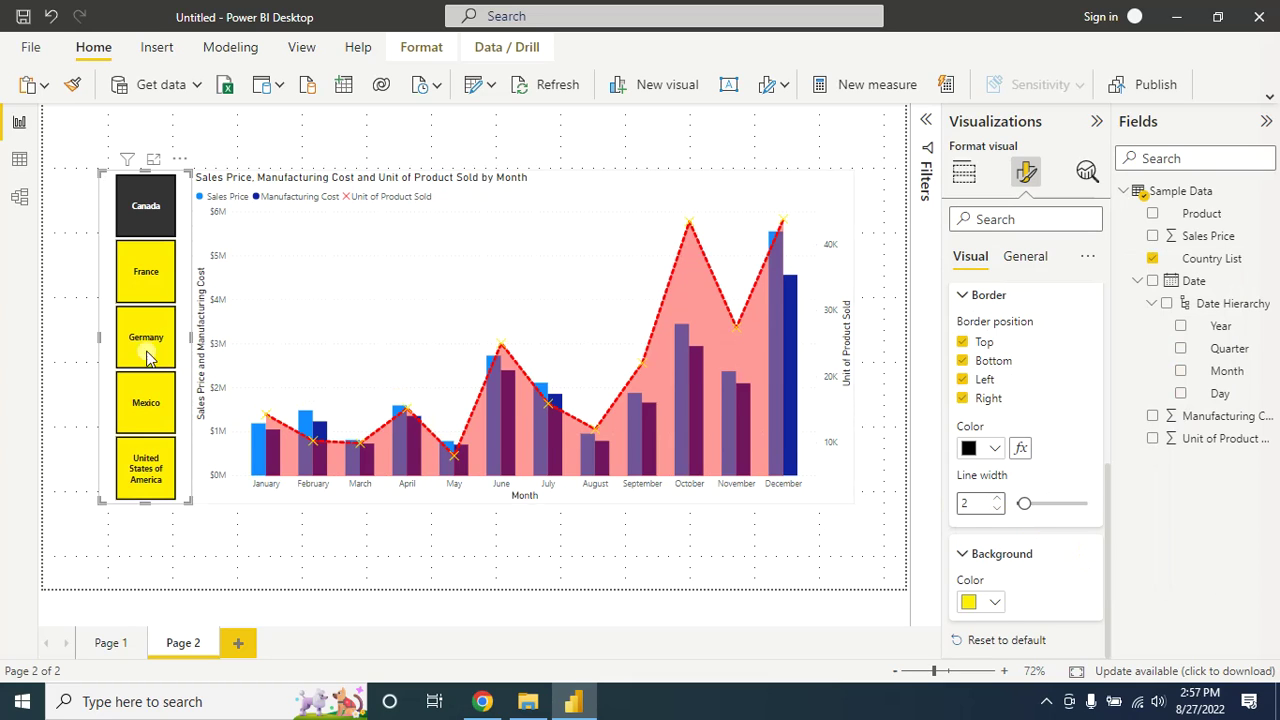
Step: Click the United States, Canada and Germany tiles, leaving Germany selected, then reselect the slicer
{"action": "left_click", "coordinate": [146, 468]}
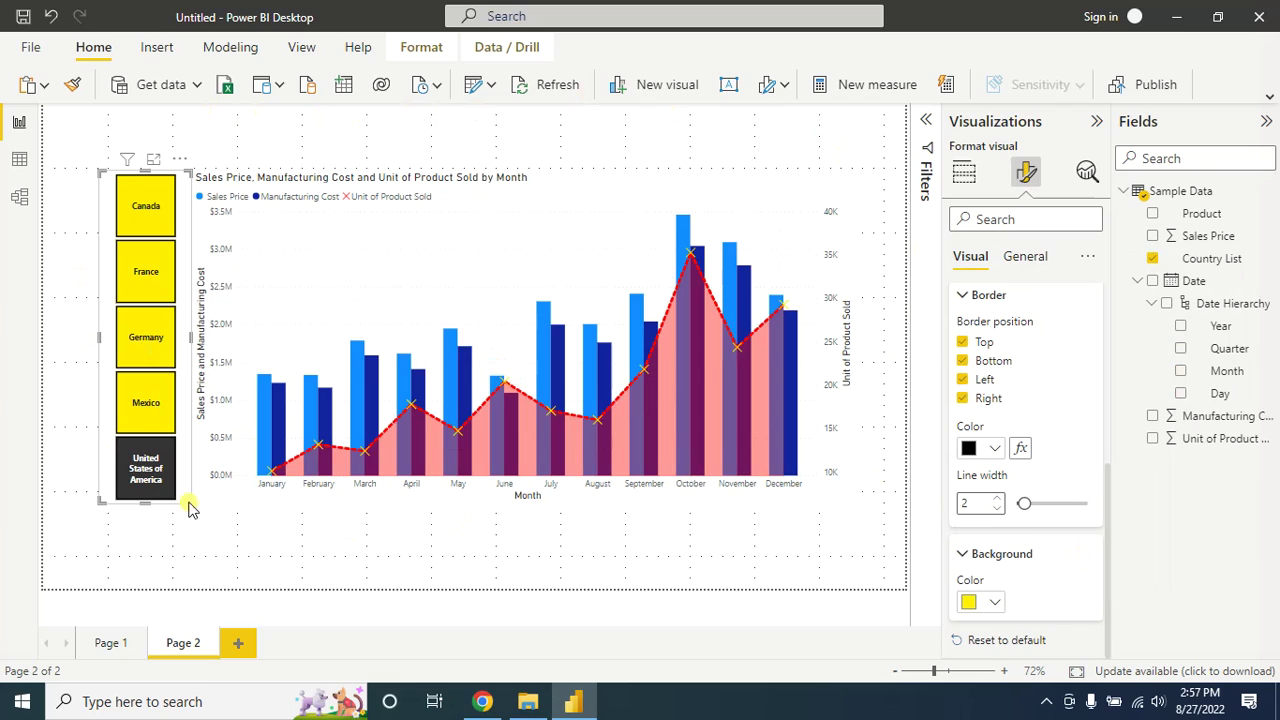
{"action": "left_click", "coordinate": [132, 222]}
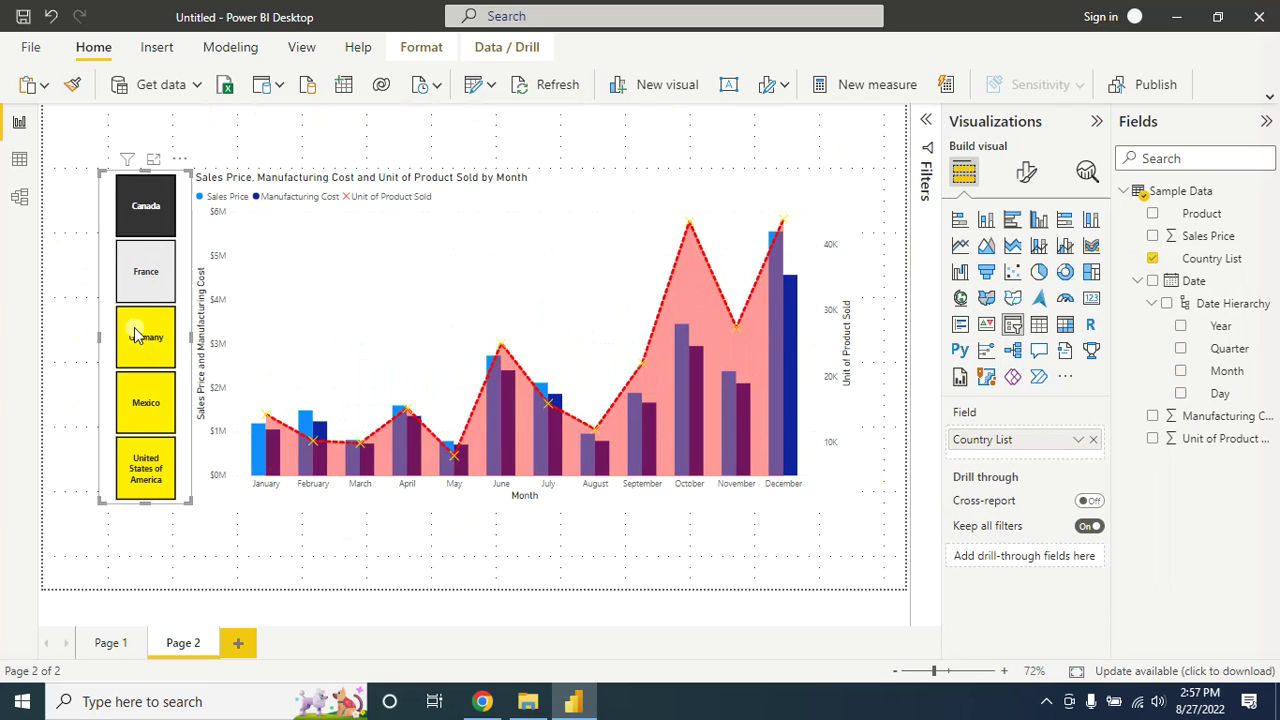
{"action": "left_click", "coordinate": [134, 337]}
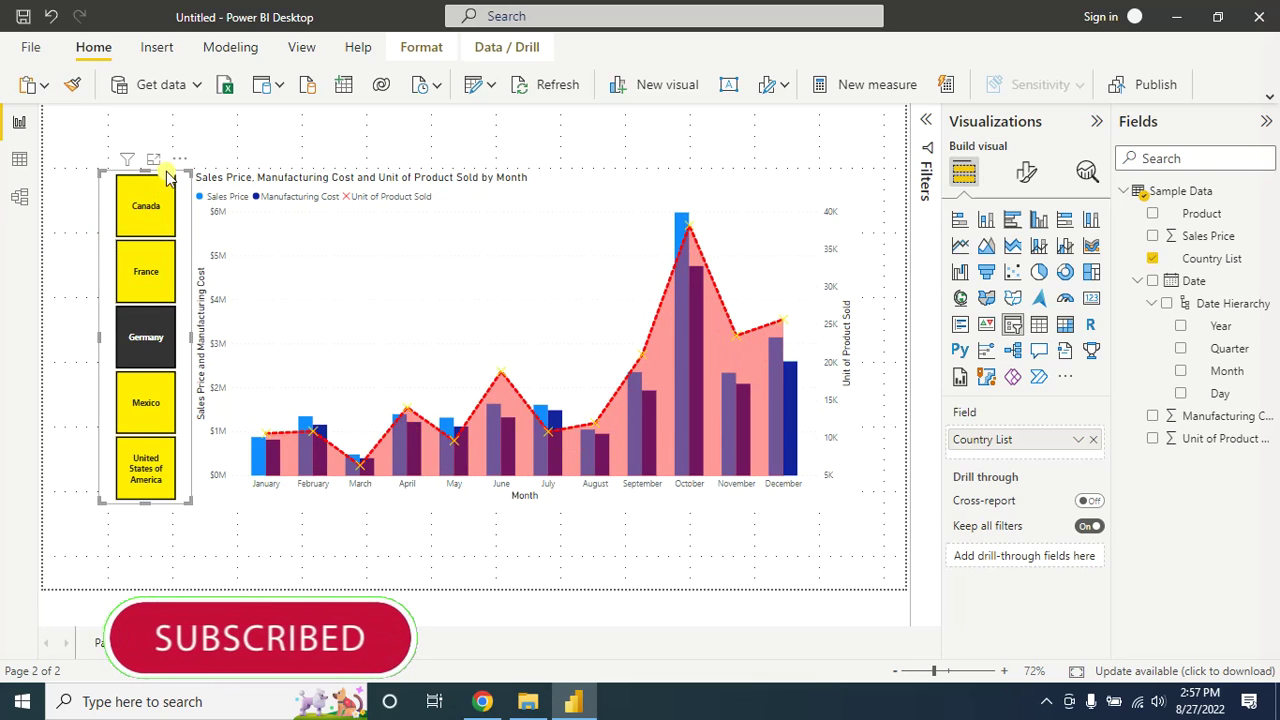
{"action": "left_click", "coordinate": [95, 205]}
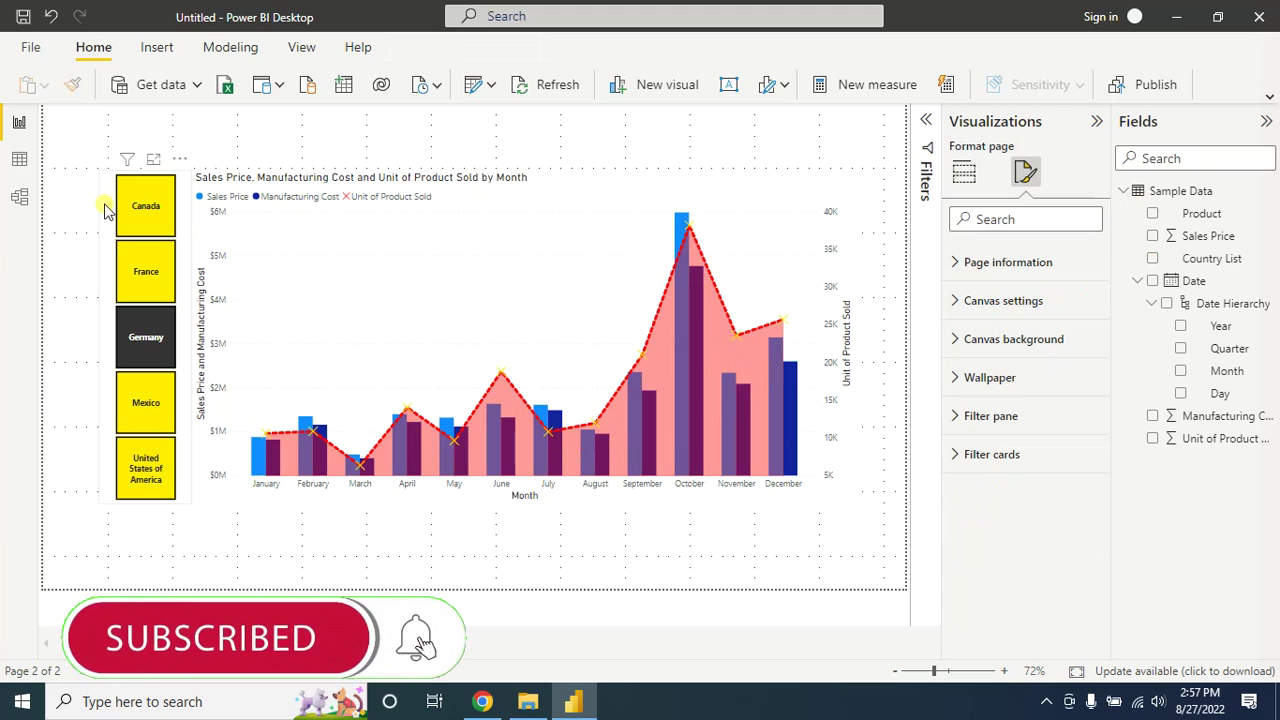
{"action": "left_click", "coordinate": [99, 220]}
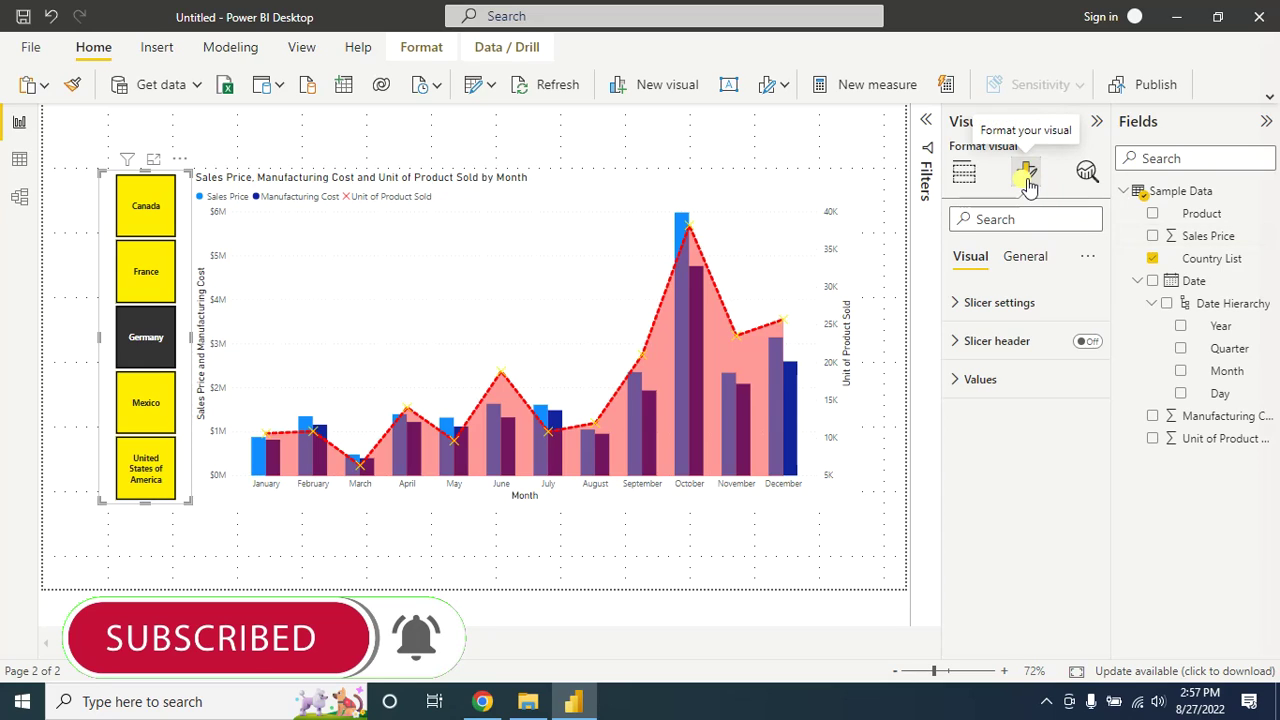
Step: Turn on the Show "Select all" option in the slicer's Selection settings
{"action": "left_click", "coordinate": [954, 304]}
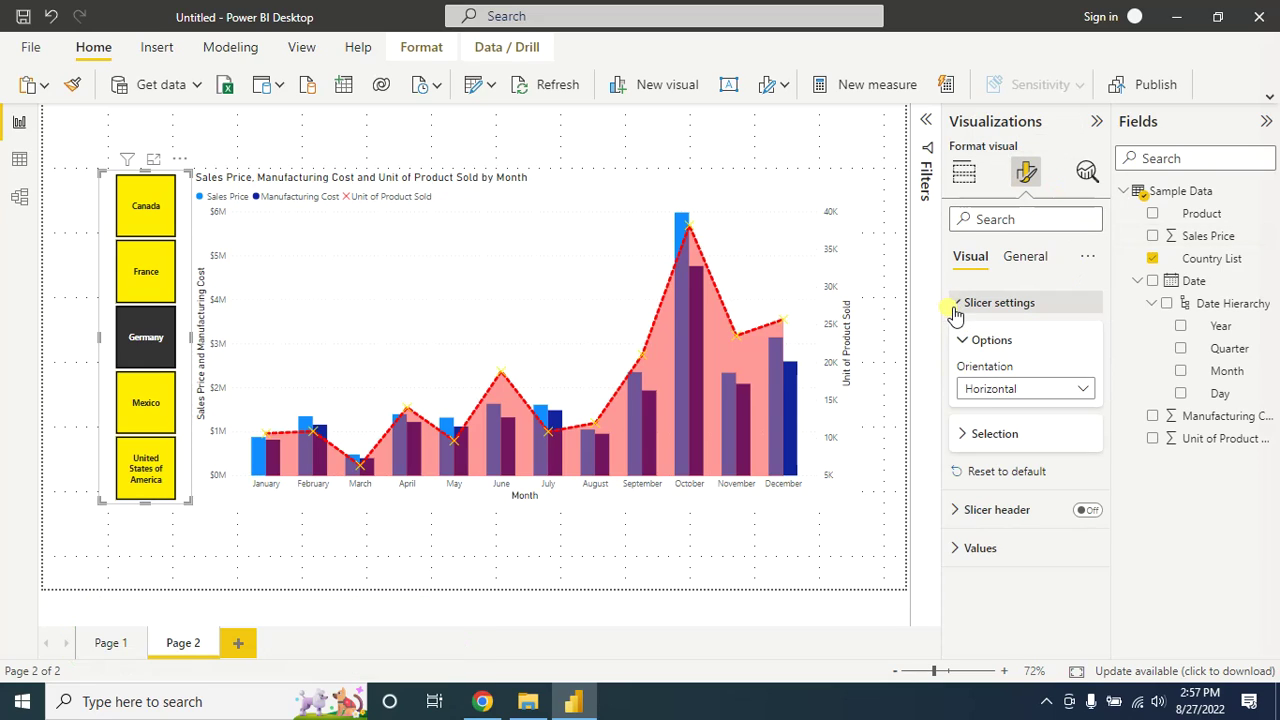
{"action": "left_click", "coordinate": [963, 441]}
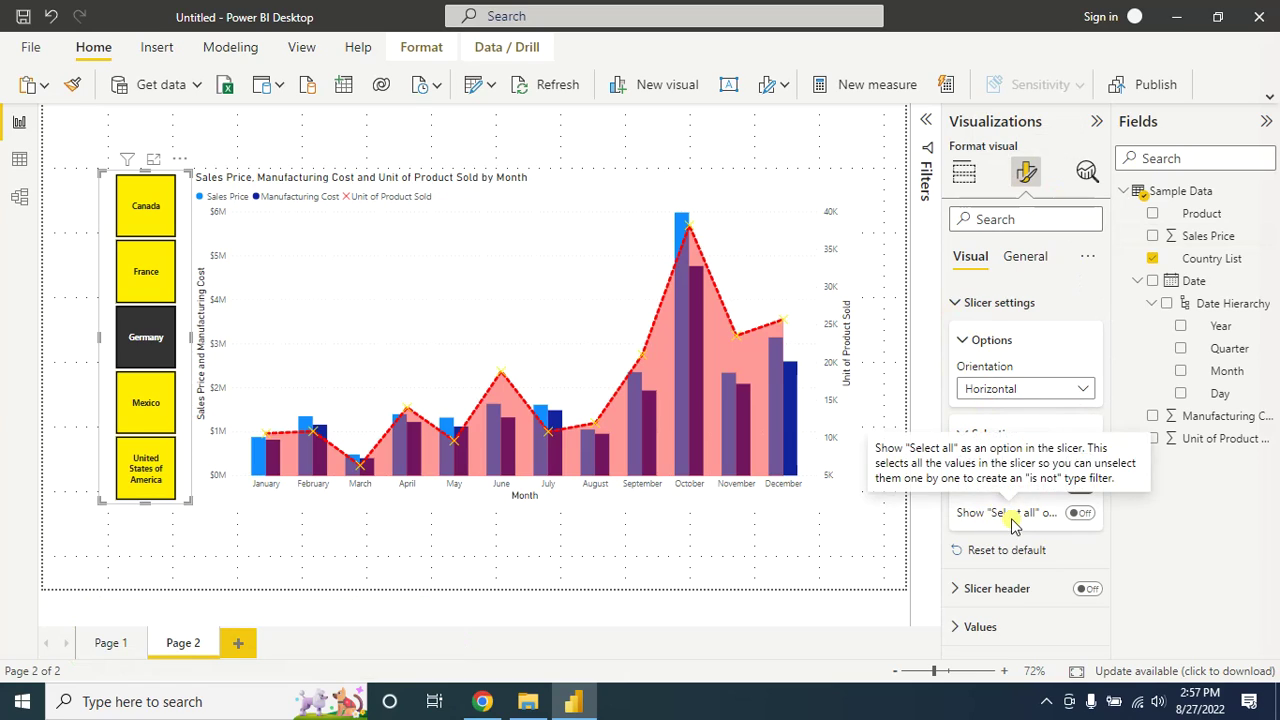
{"action": "left_click", "coordinate": [1082, 513]}
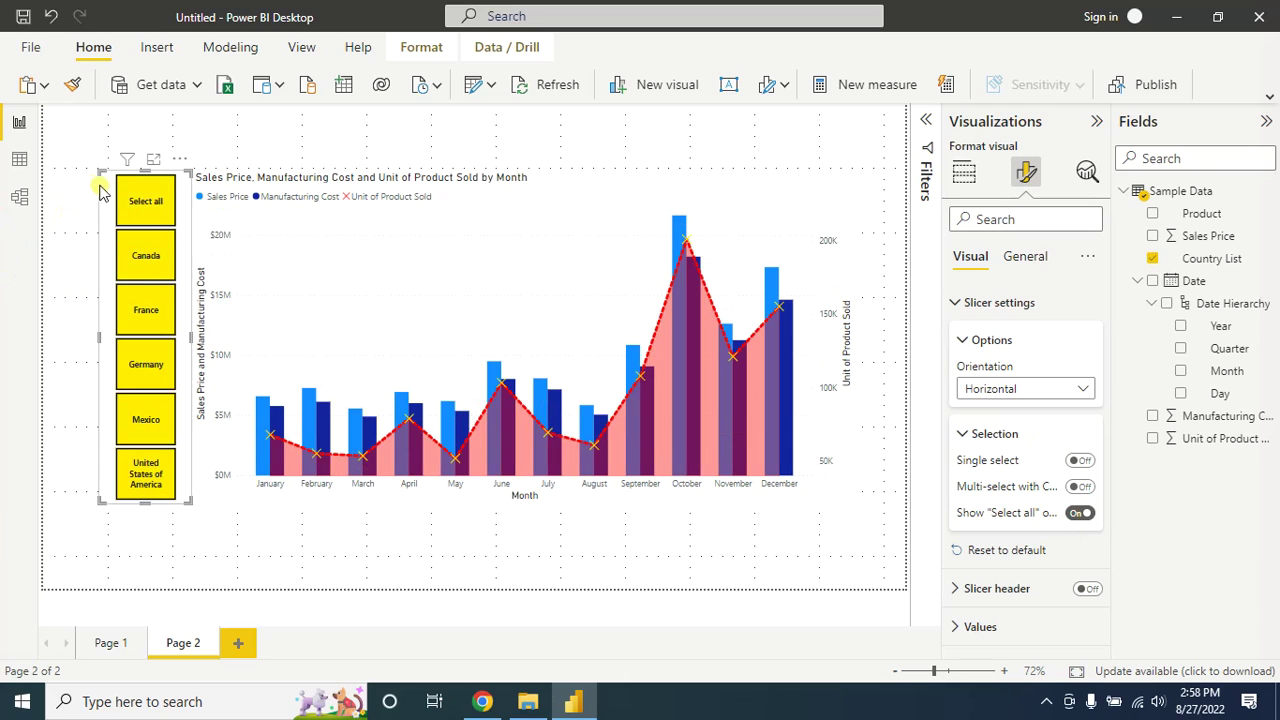
Step: Toggle the Select all tile on and off, then filter the chart to France
{"action": "left_click", "coordinate": [145, 200]}
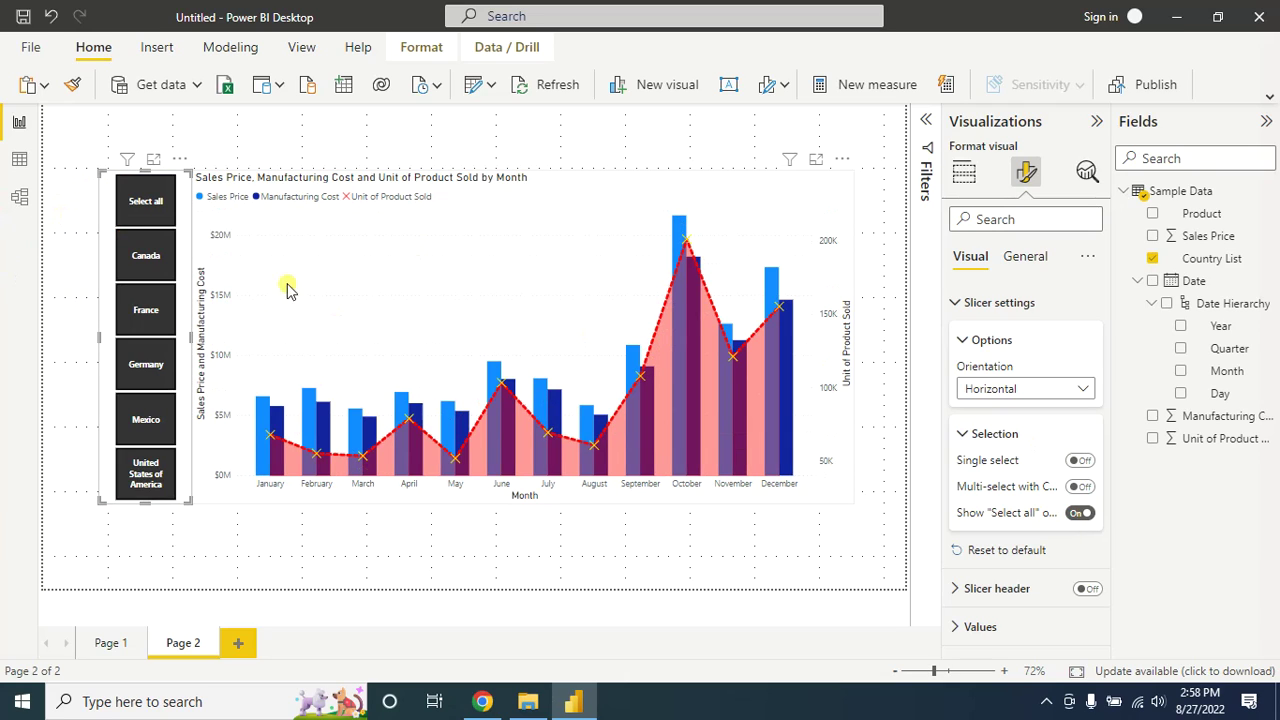
{"action": "left_click", "coordinate": [141, 200]}
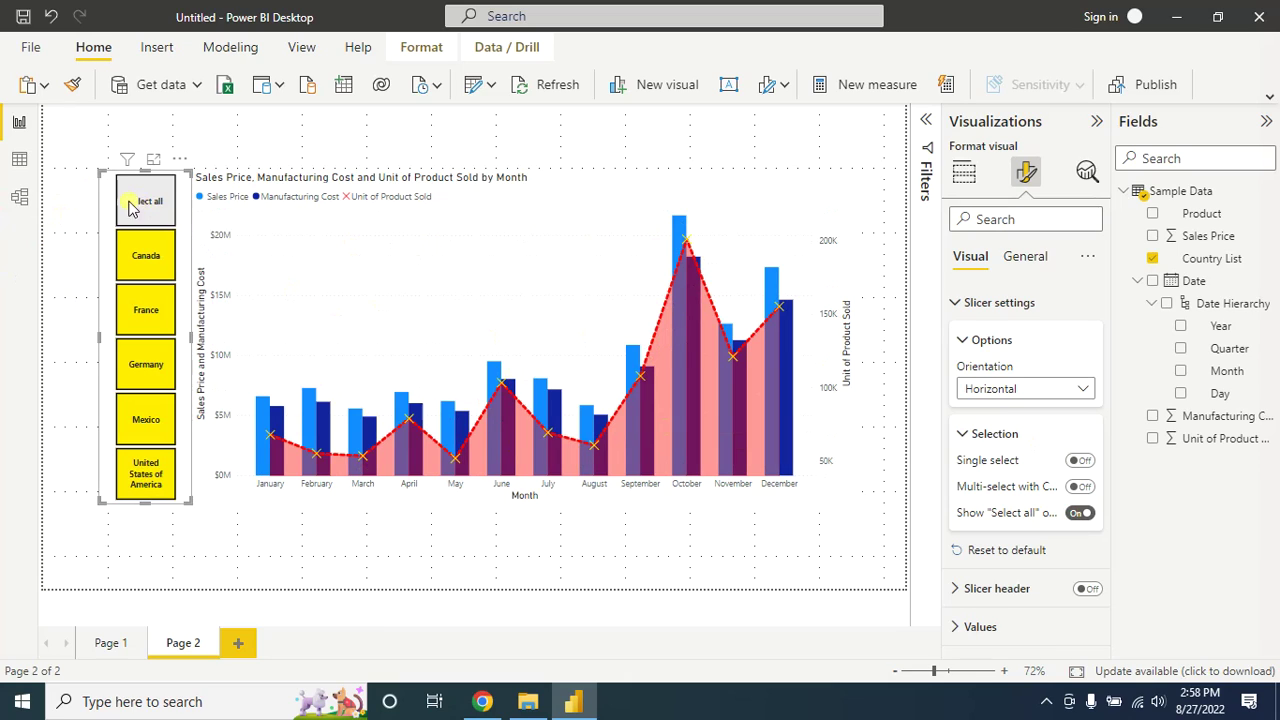
{"action": "left_click", "coordinate": [145, 309]}
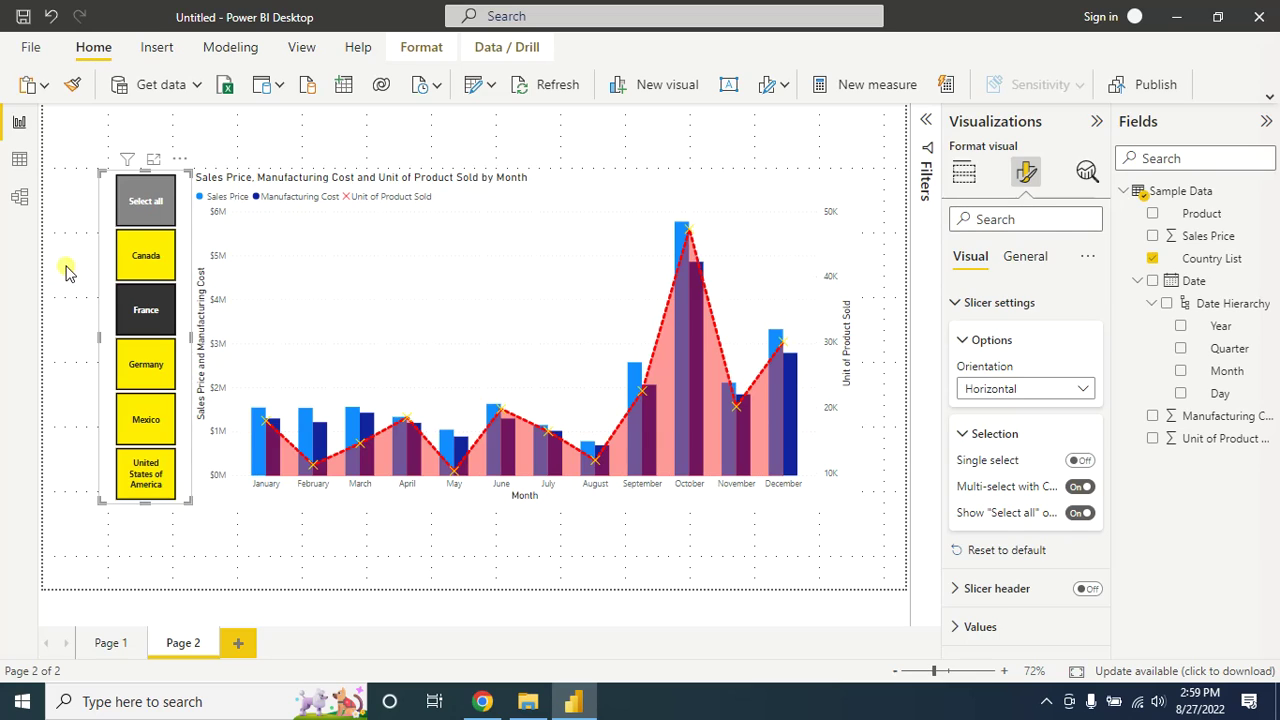
Step: Filter the chart to Canada, France and Germany, then restore all countries with Select all
{"action": "left_click", "coordinate": [63, 271]}
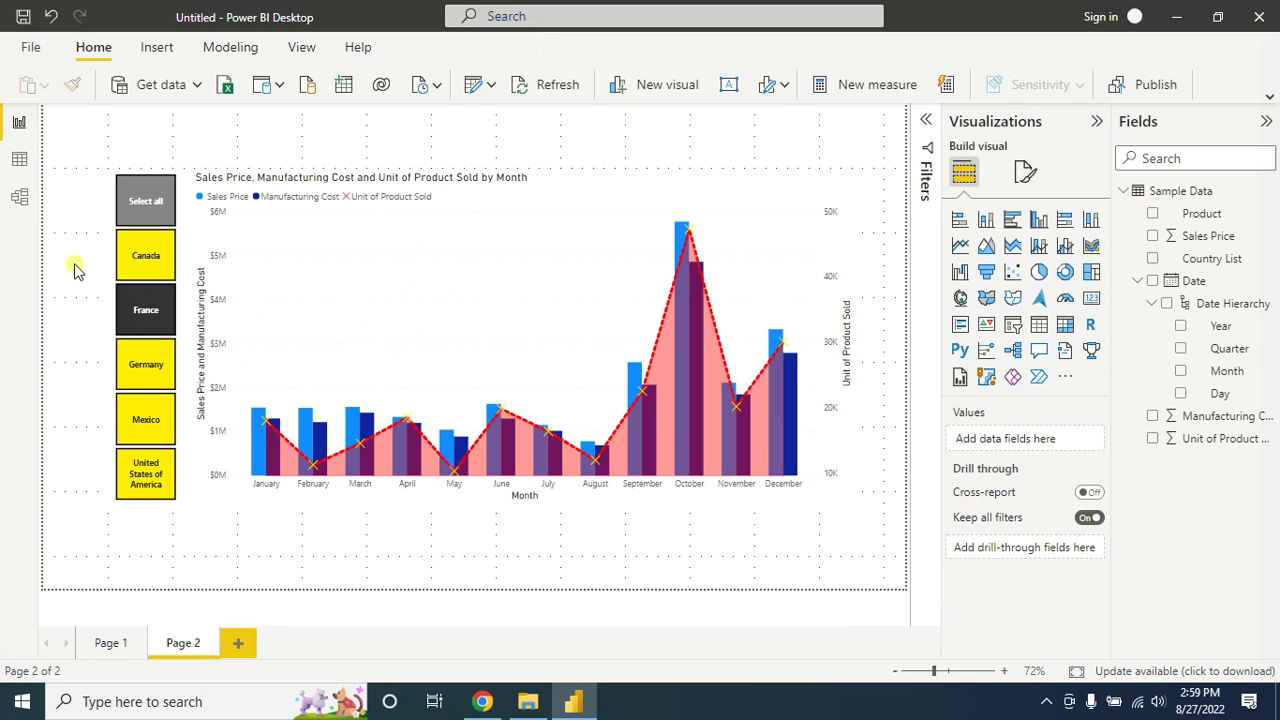
{"action": "left_click", "coordinate": [150, 263]}
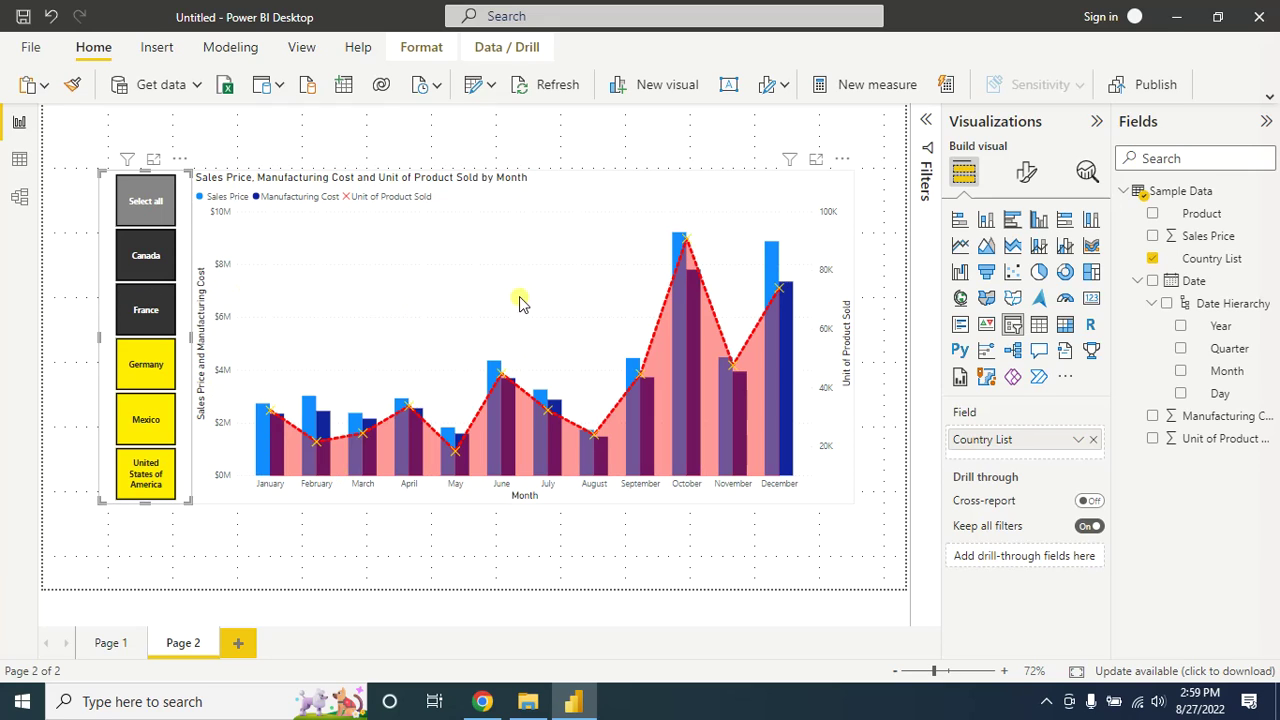
{"action": "left_click", "coordinate": [146, 312]}
{"action": "left_click", "coordinate": [146, 364]}
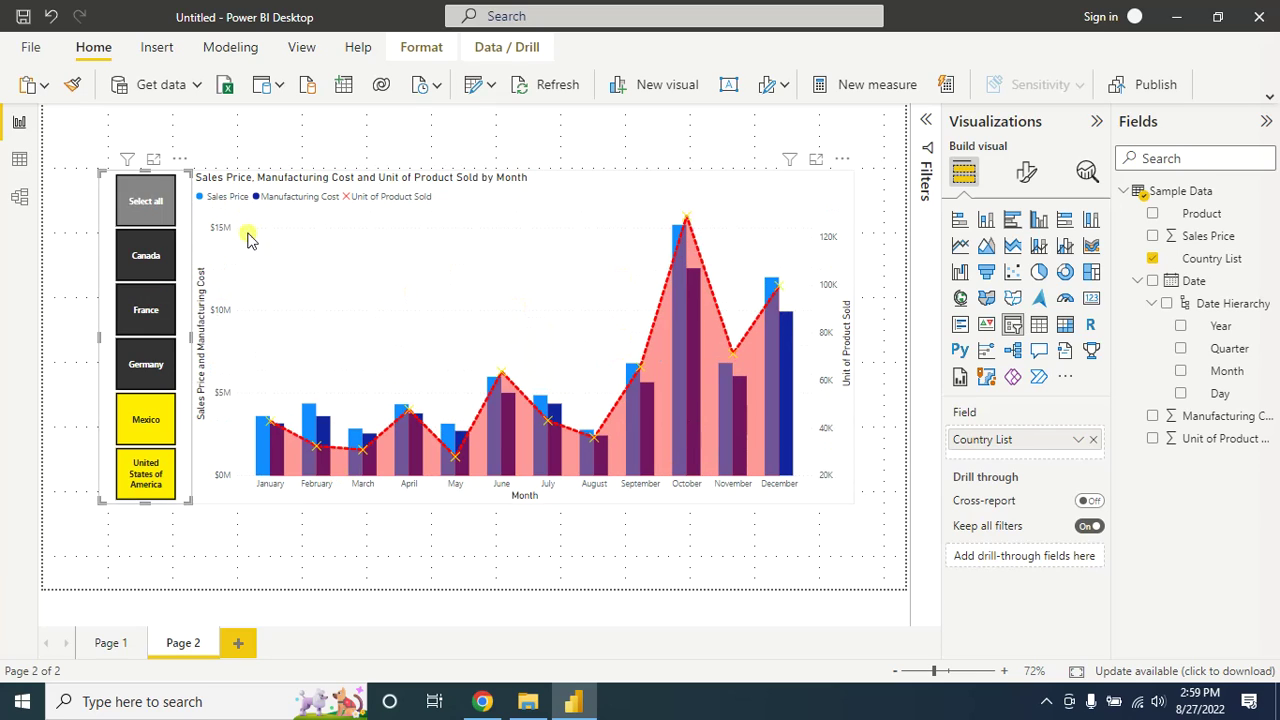
{"action": "left_click", "coordinate": [148, 200]}
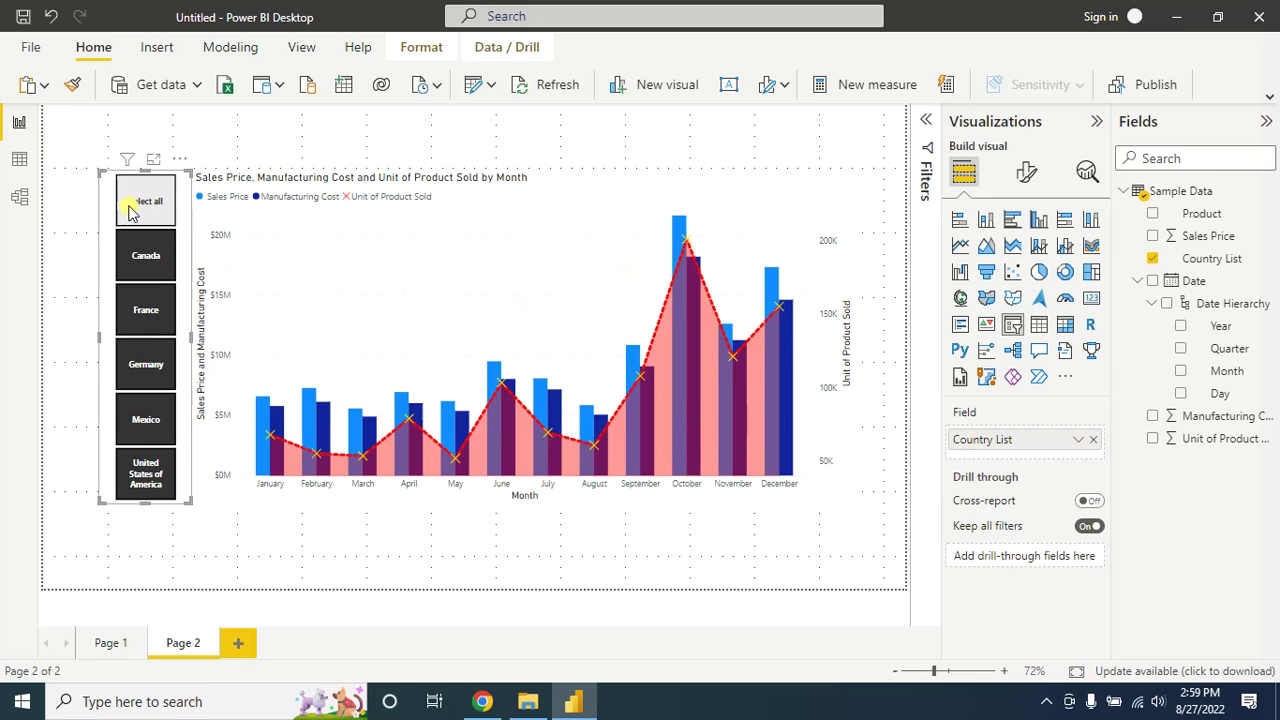